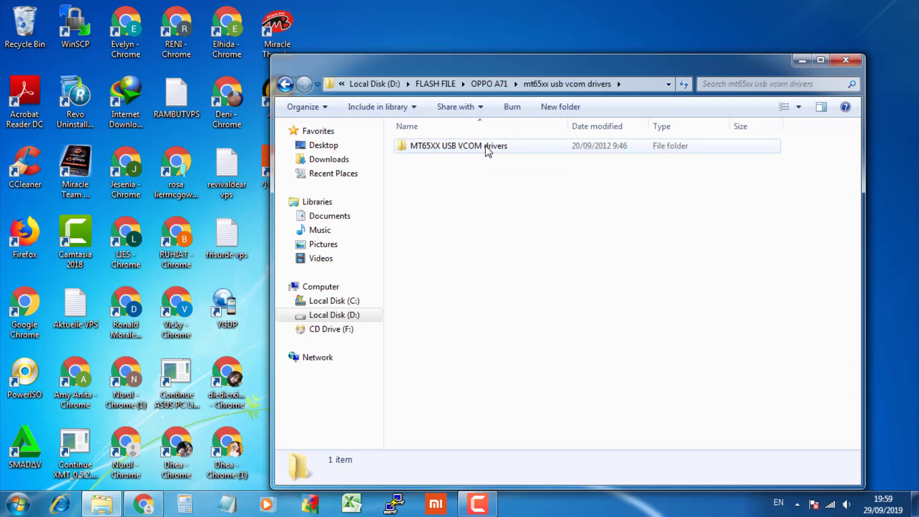
# Run InstallDriver as administrator from the MT65XX USB VCOM drivers folder, then exit the installer and dismiss the compatibility assistant
pyautogui.doubleClick(486, 148)
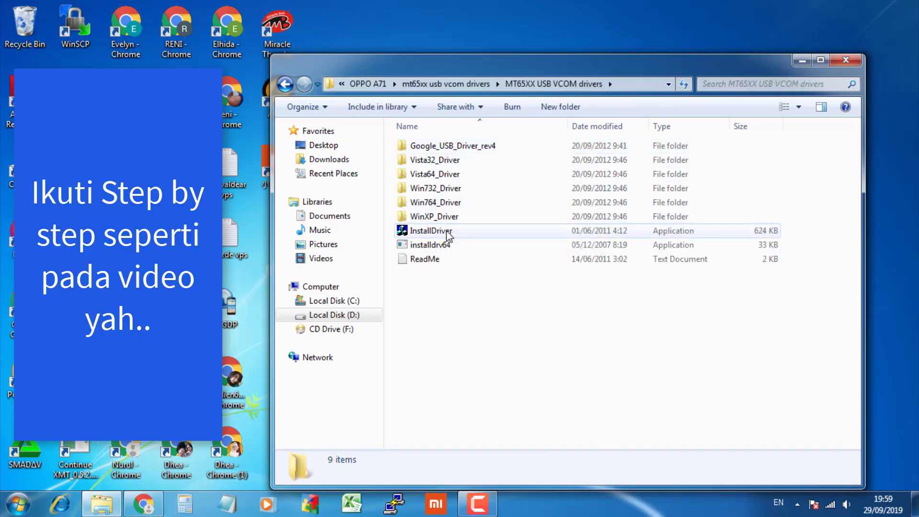
pyautogui.click(436, 235)
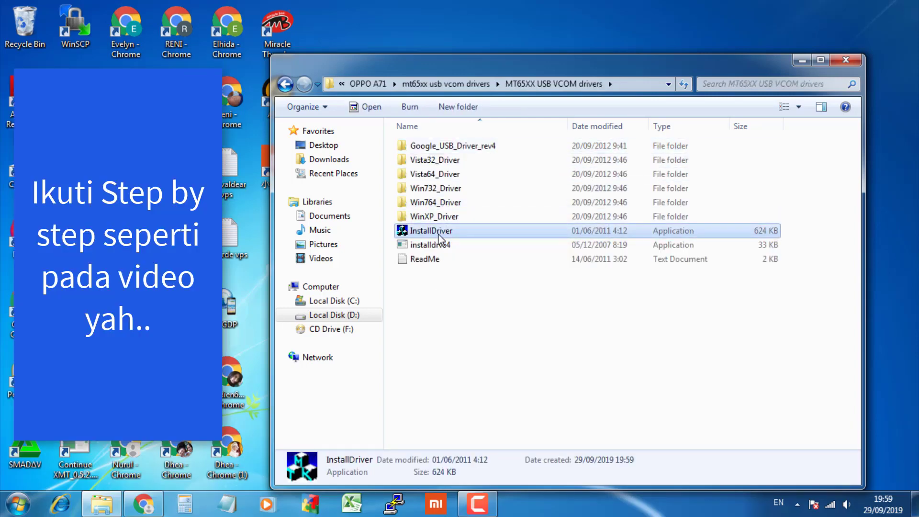
pyautogui.rightClick(437, 235)
pyautogui.click(466, 225)
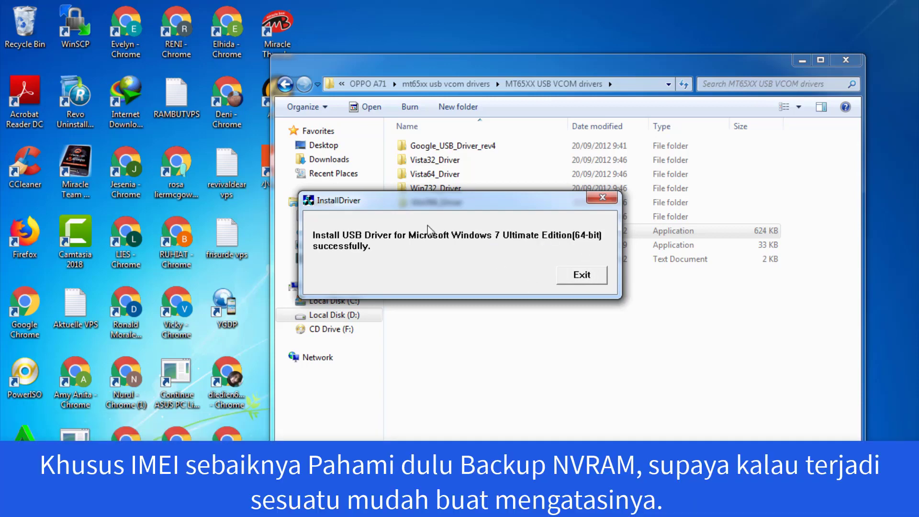
pyautogui.click(583, 277)
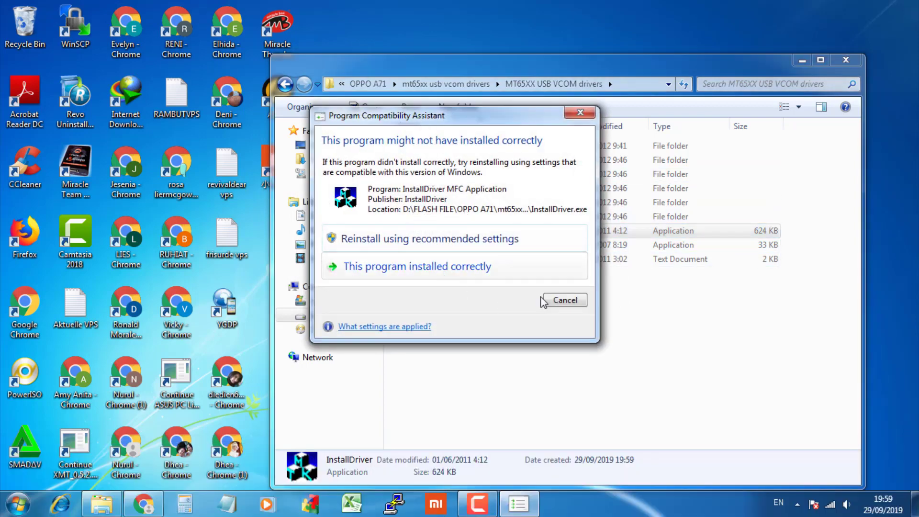
pyautogui.click(566, 299)
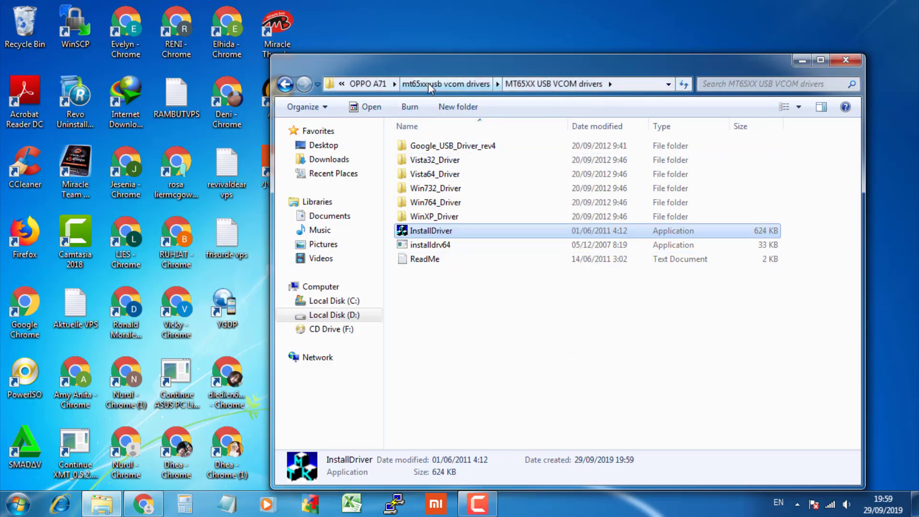
# Go back to the OPPO A71 folder and extract the Oppo-A71 DEAD FIX archive directly there
pyautogui.click(428, 82)
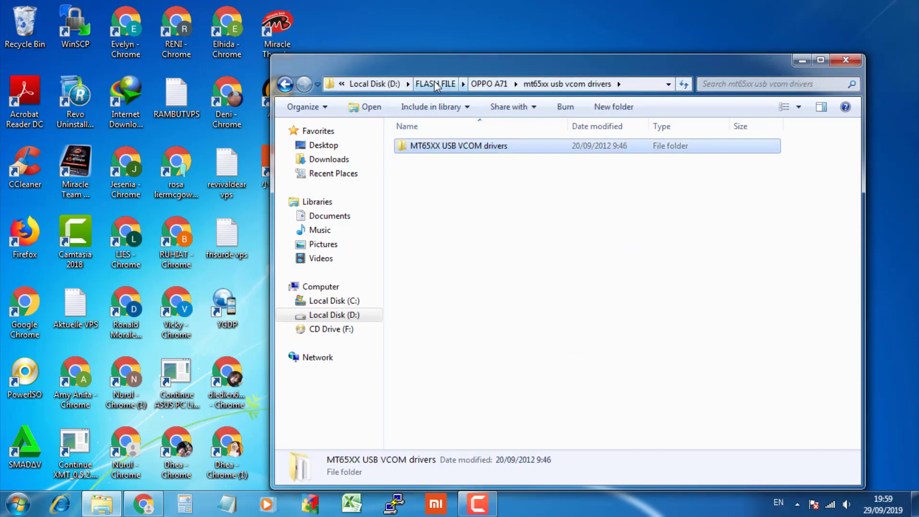
pyautogui.click(489, 83)
pyautogui.click(472, 179)
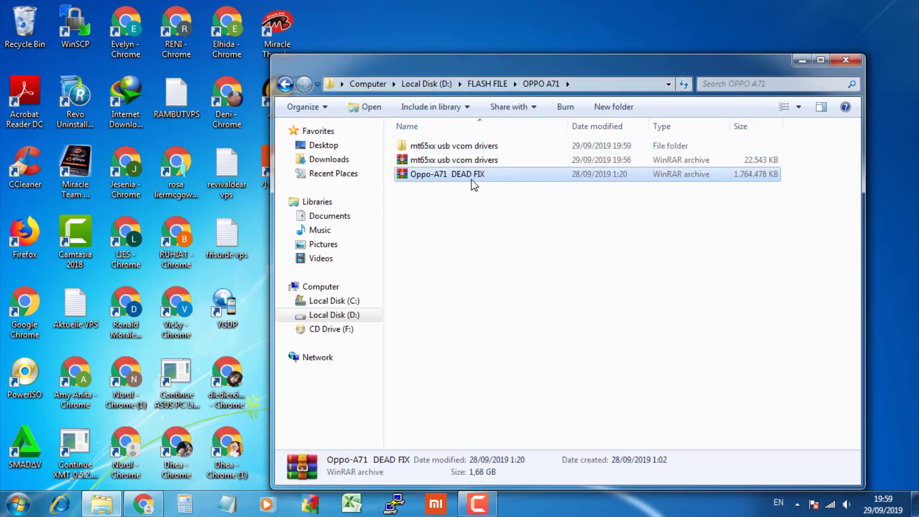
pyautogui.rightClick(471, 180)
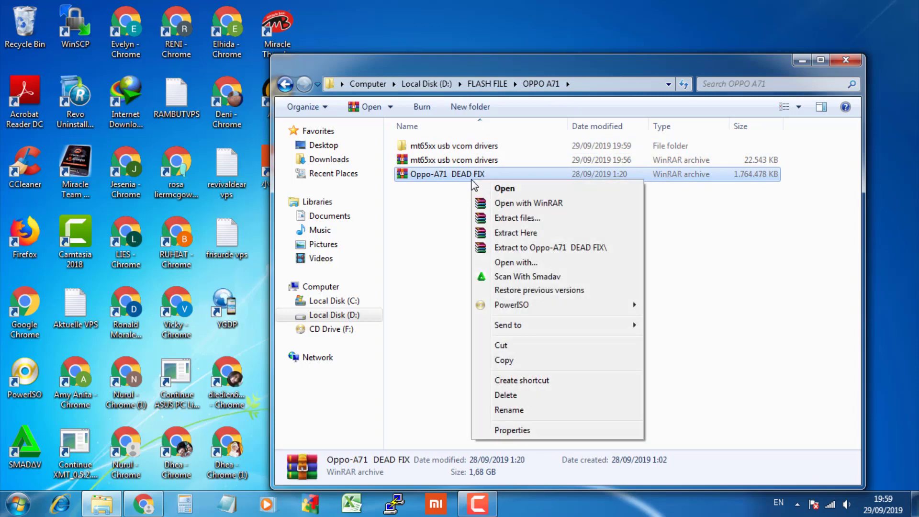
pyautogui.click(527, 233)
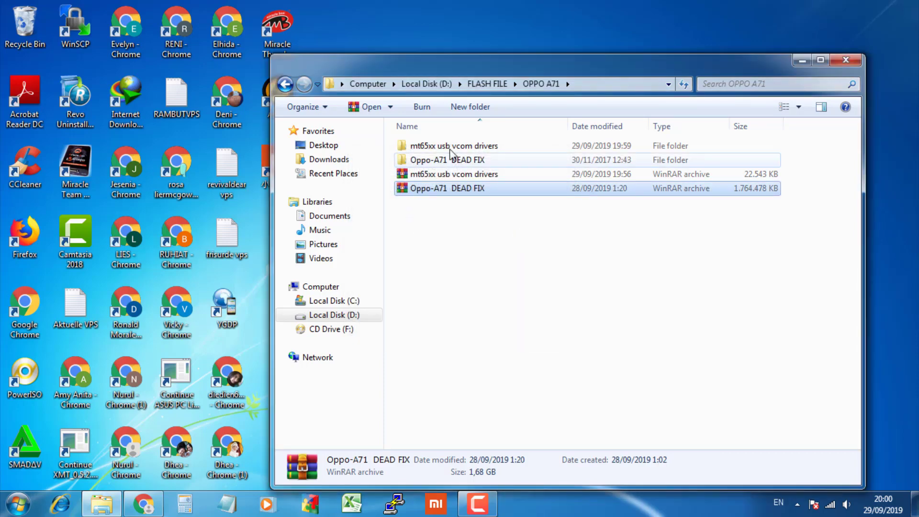
# Extract the Oppo-A71 TOOL INSIDE archive in place within the extracted Oppo-A71 DEAD FIX folder
pyautogui.doubleClick(468, 160)
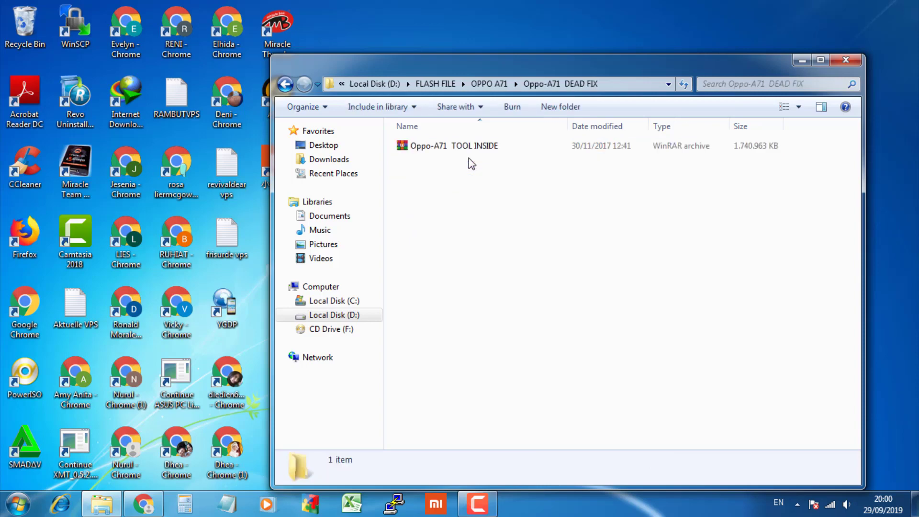
pyautogui.click(475, 147)
pyautogui.rightClick(475, 148)
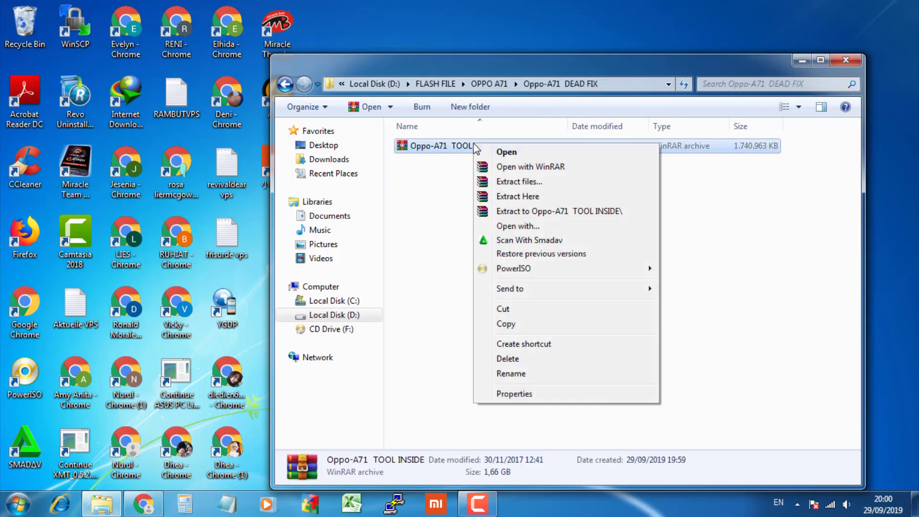
pyautogui.click(528, 197)
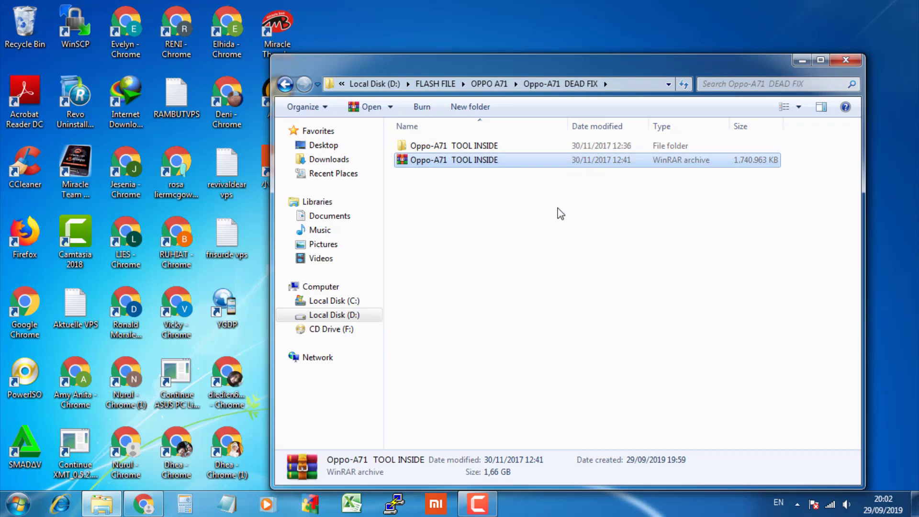
# In the Oppo-A71 TOOL INSIDE folder, extract the Oppo-A71 and SP_Flash_Tool_v5.1744_Win archives, each into a folder of its own name
pyautogui.doubleClick(491, 148)
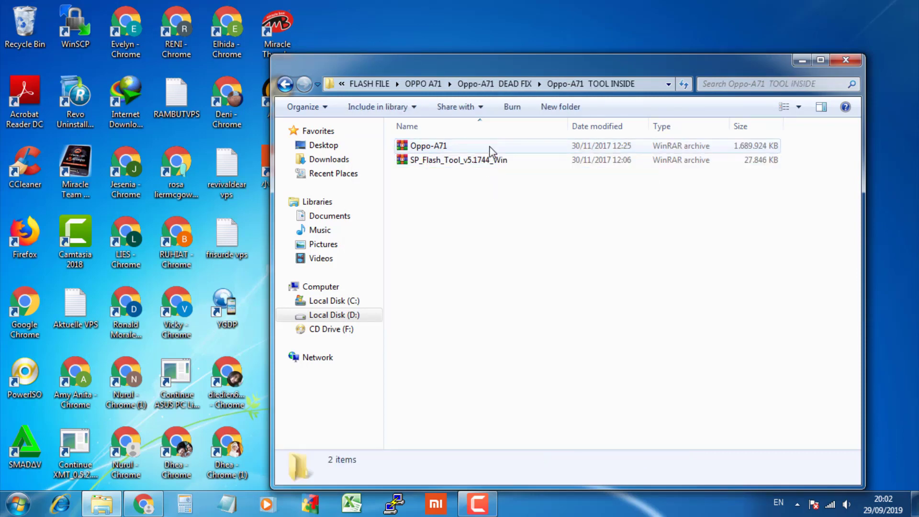
pyautogui.rightClick(447, 151)
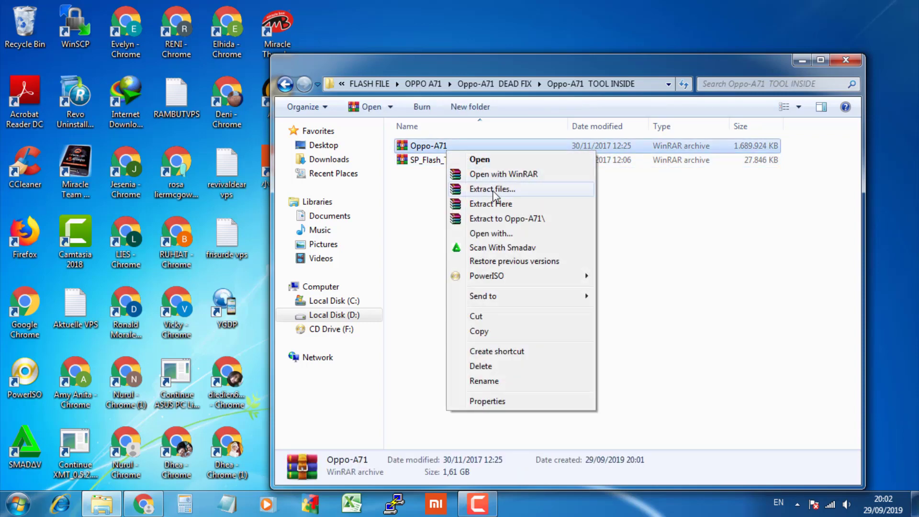
pyautogui.click(504, 220)
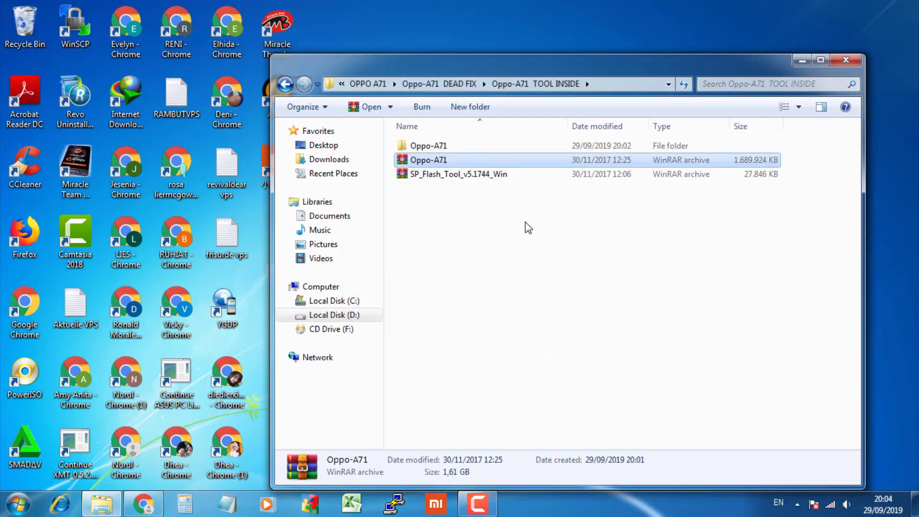
pyautogui.click(497, 174)
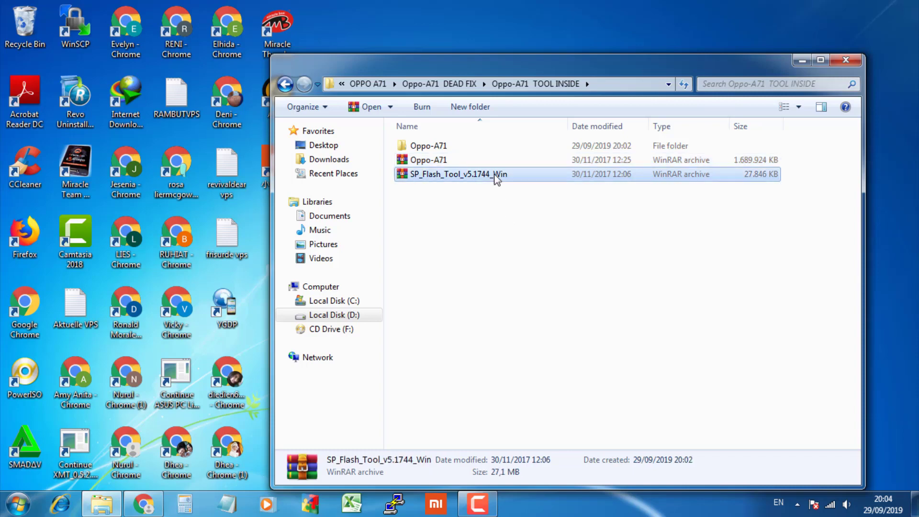
pyautogui.rightClick(450, 175)
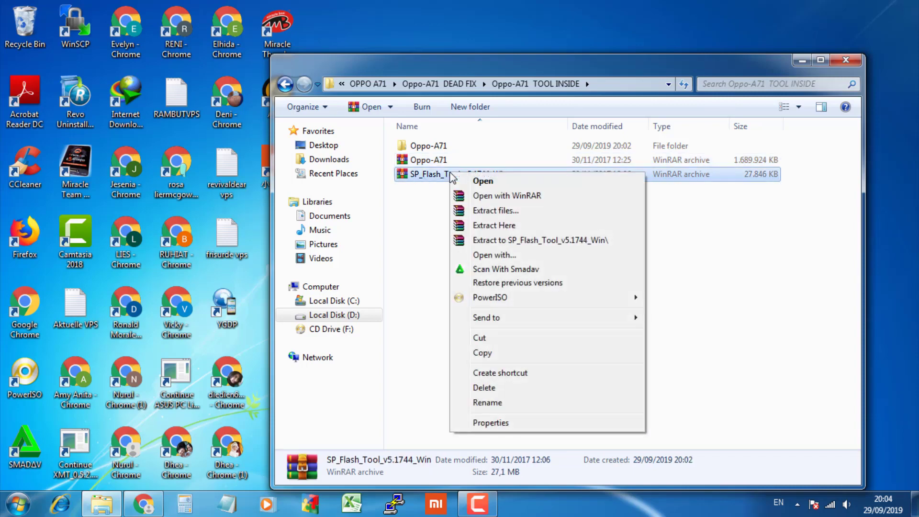
pyautogui.click(535, 240)
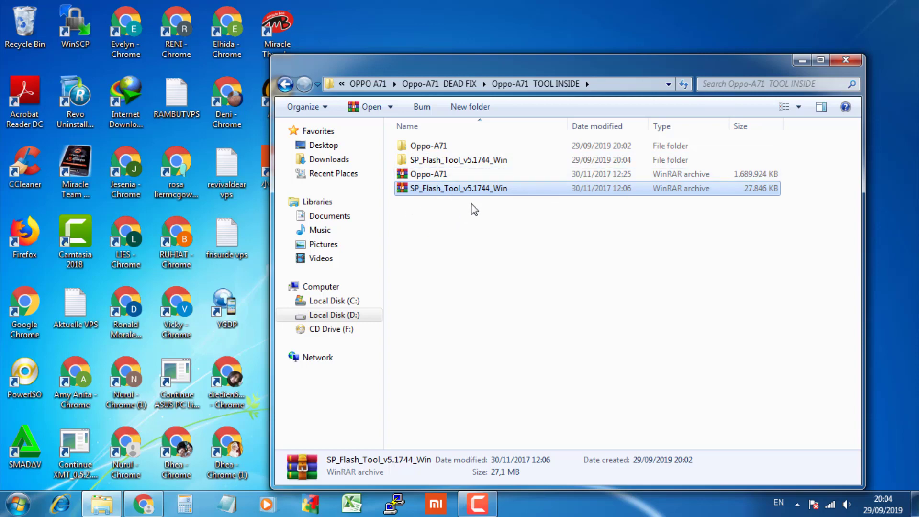
# Delete the Oppo-A71 and SP_Flash_Tool_v5.1744_Win archives, keeping their extracted folders
pyautogui.click(464, 216)
pyautogui.click(440, 191)
pyautogui.keyDown('ctrl'); pyautogui.click(423, 176); pyautogui.keyUp('ctrl')
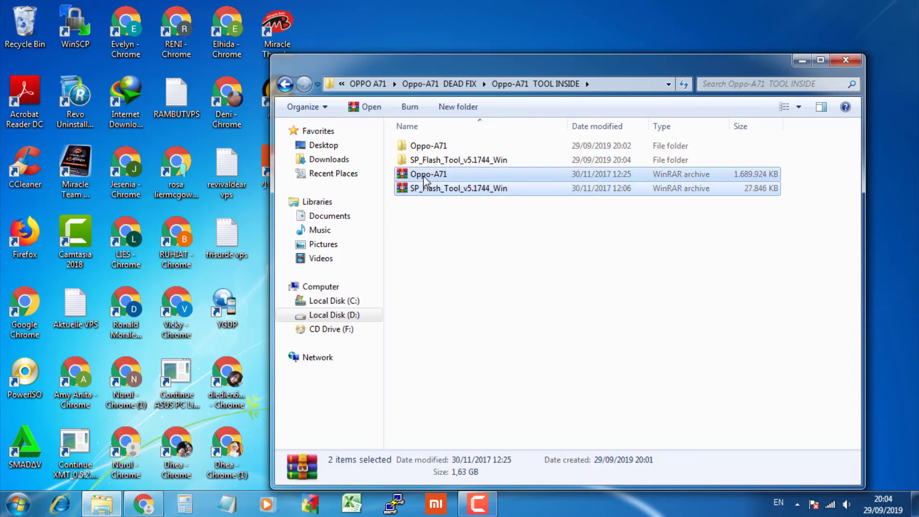
pyautogui.rightClick(423, 176)
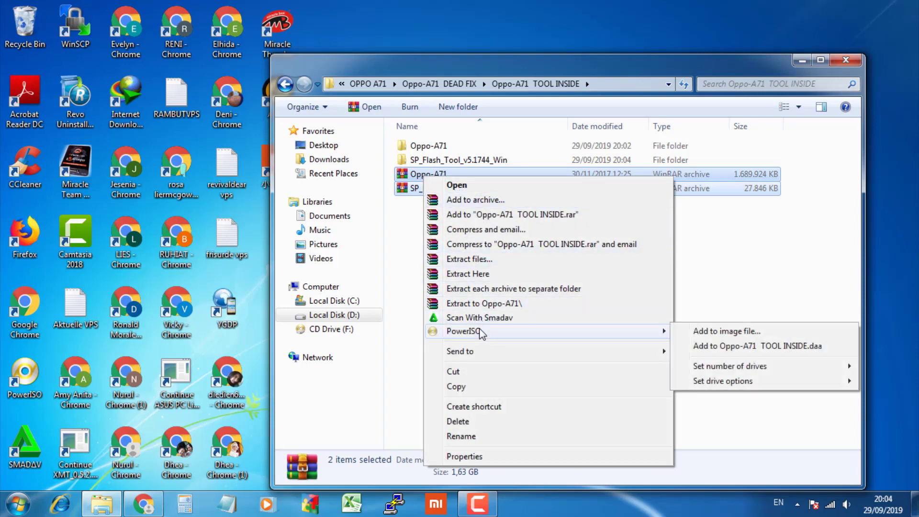
pyautogui.click(460, 421)
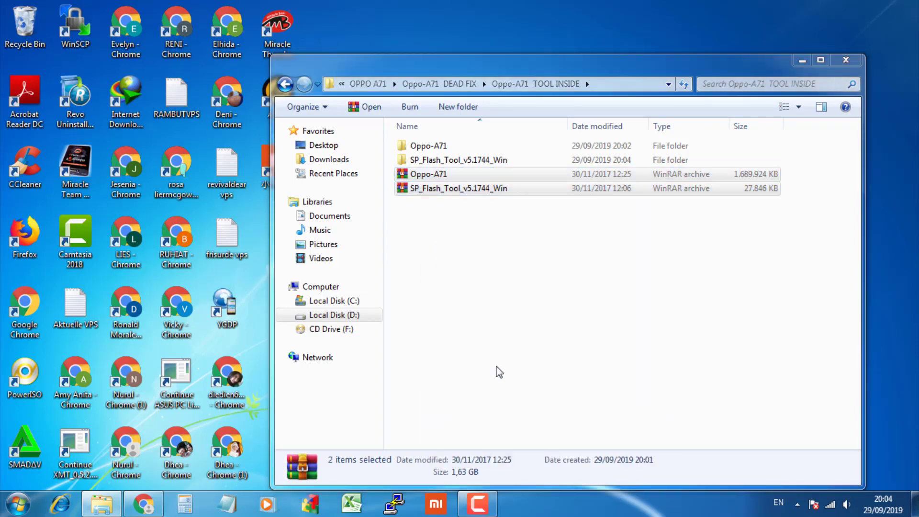
pyautogui.click(512, 264)
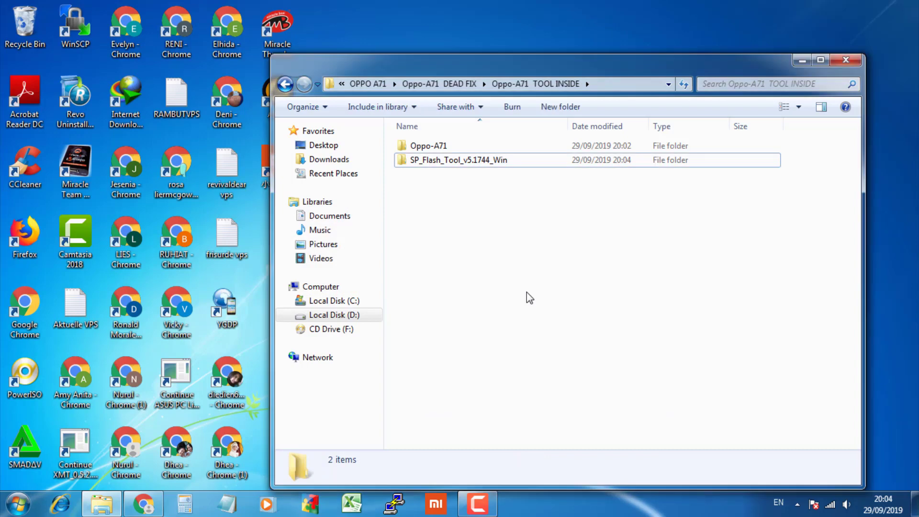
# Move the Oppo-A71 and SP_Flash_Tool_v5.1744_Win folders up into the main OPPO A71 folder
pyautogui.click(431, 160)
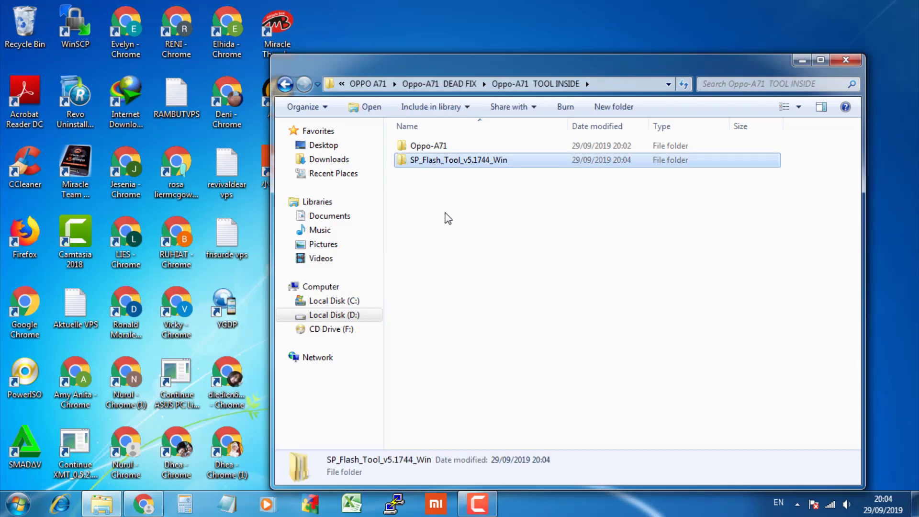
pyautogui.keyDown('shift'); pyautogui.click(440, 147); pyautogui.keyUp('shift')
pyautogui.rightClick(441, 150)
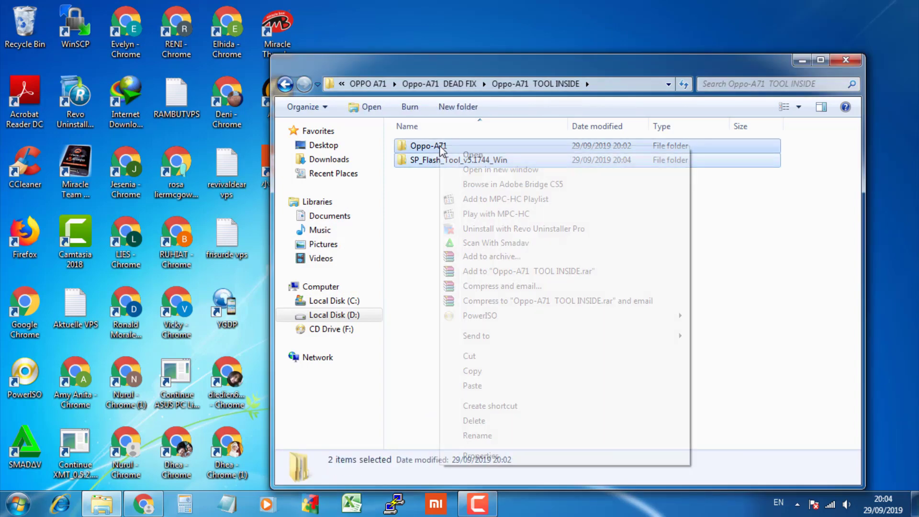
pyautogui.click(470, 356)
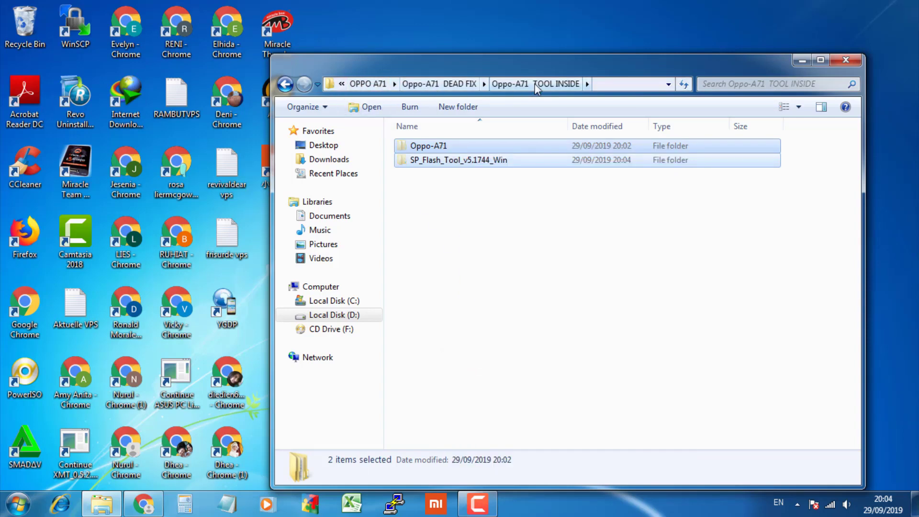
pyautogui.click(439, 83)
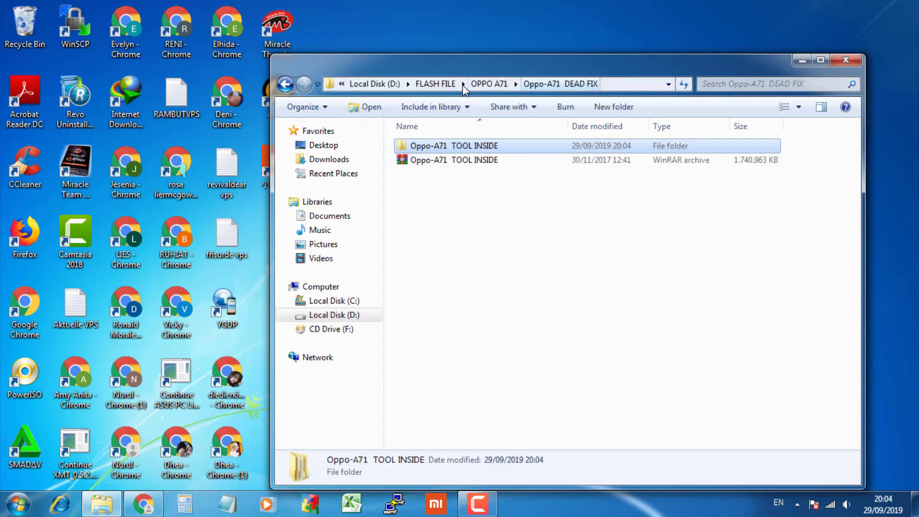
pyautogui.click(497, 86)
pyautogui.click(479, 235)
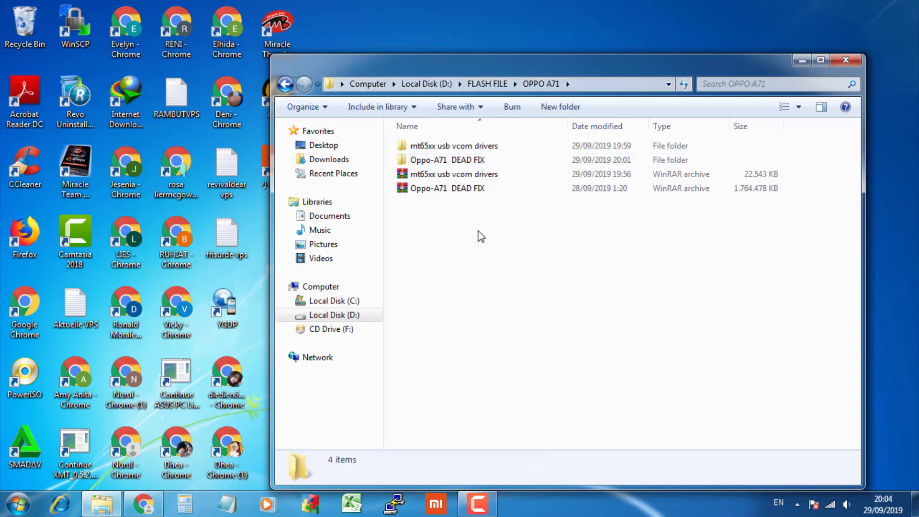
pyautogui.rightClick(476, 229)
pyautogui.click(511, 323)
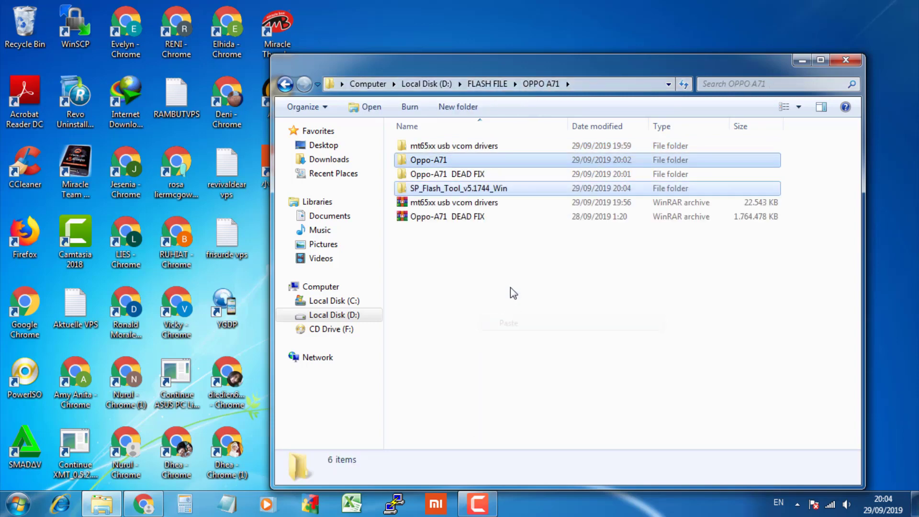
# Delete the Oppo-A71 DEAD FIX folder and the mt65xx usb vcom drivers archive, keeping the Oppo-A71 DEAD FIX archive
pyautogui.click(446, 176)
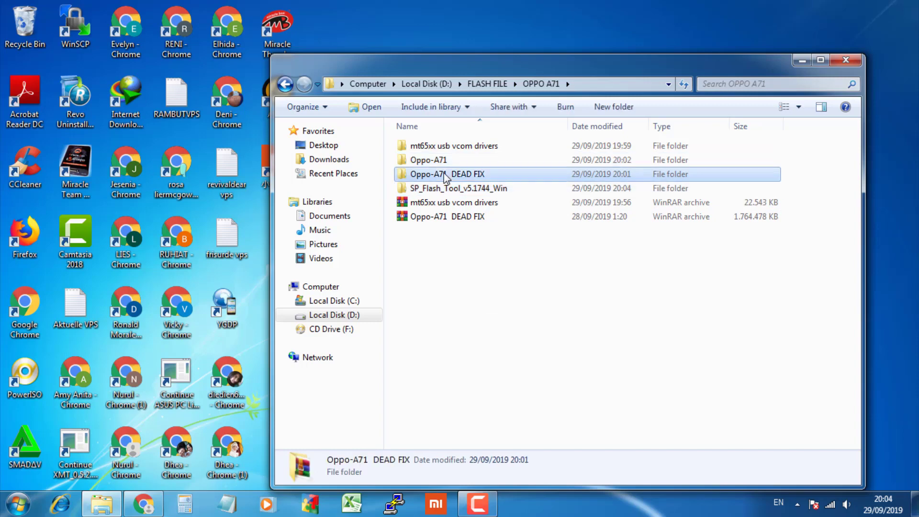
pyautogui.keyDown('ctrl'); pyautogui.click(466, 219); pyautogui.keyUp('ctrl')
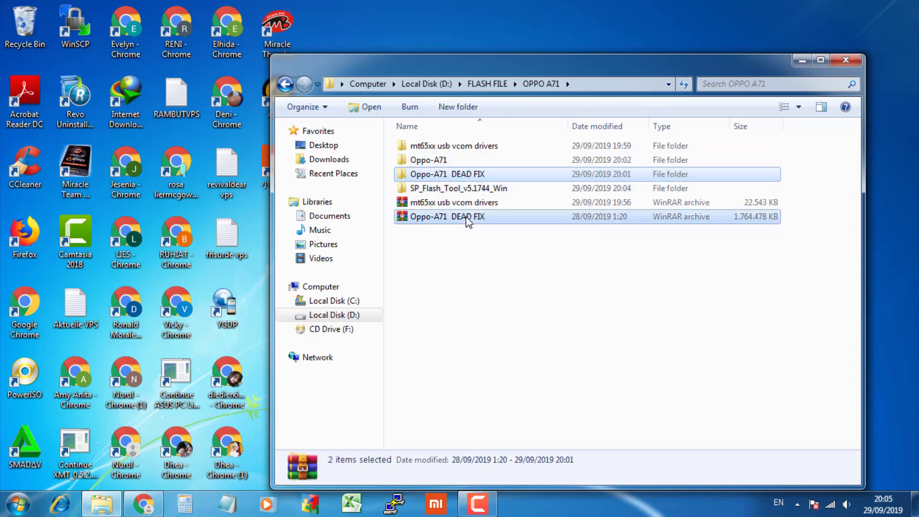
pyautogui.keyDown('ctrl'); pyautogui.click(462, 204); pyautogui.keyUp('ctrl')
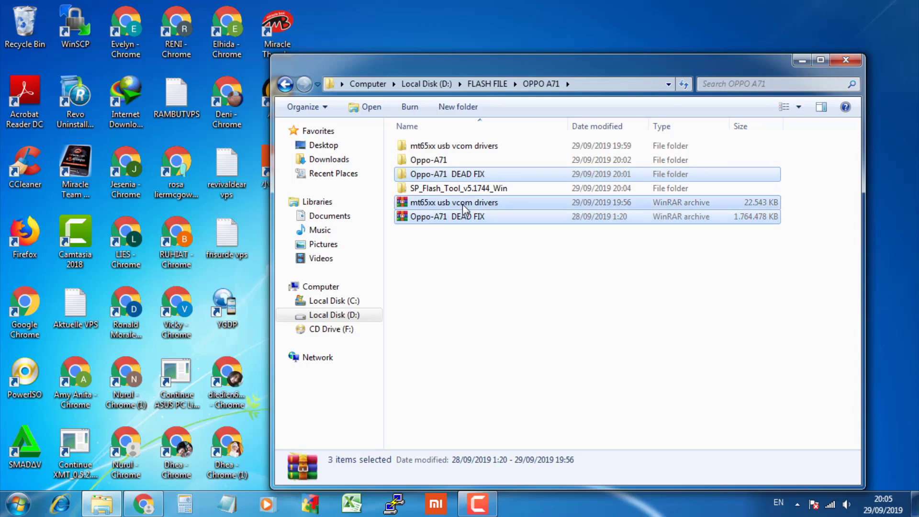
pyautogui.keyDown('ctrl'); pyautogui.click(469, 216); pyautogui.keyUp('ctrl')
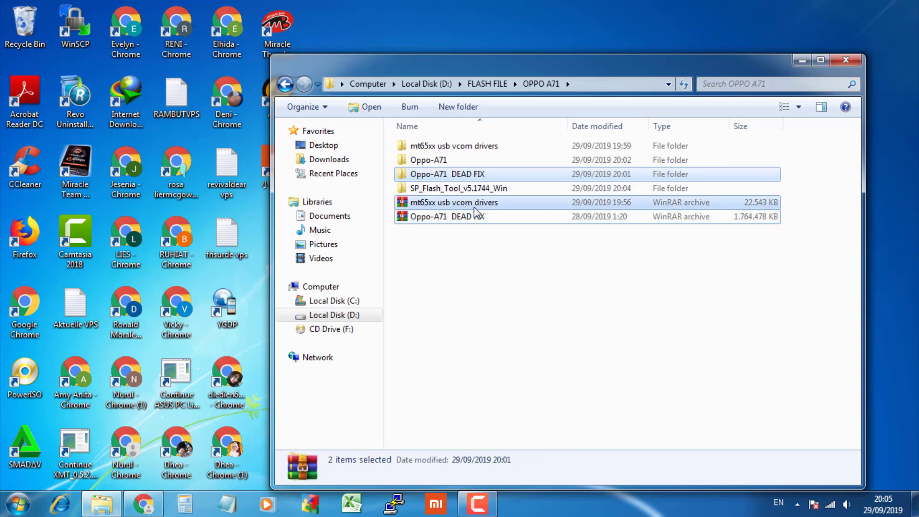
pyautogui.rightClick(473, 206)
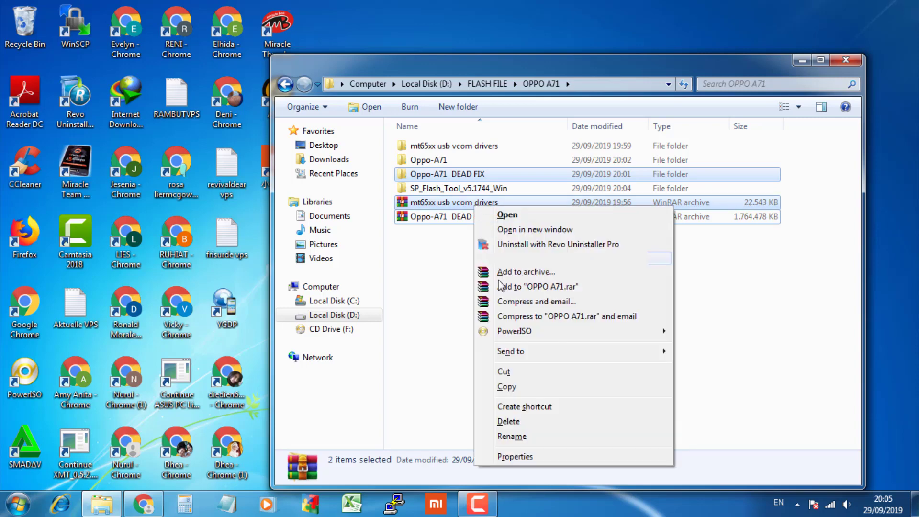
pyautogui.click(508, 421)
pyautogui.click(518, 263)
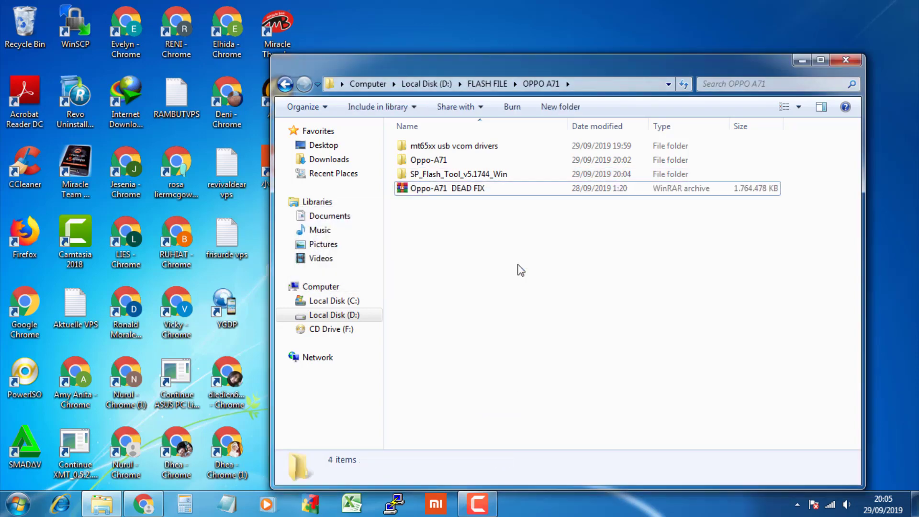
# Delete the mt65xx usb vcom drivers folder from the OPPO A71 folder
pyautogui.click(475, 148)
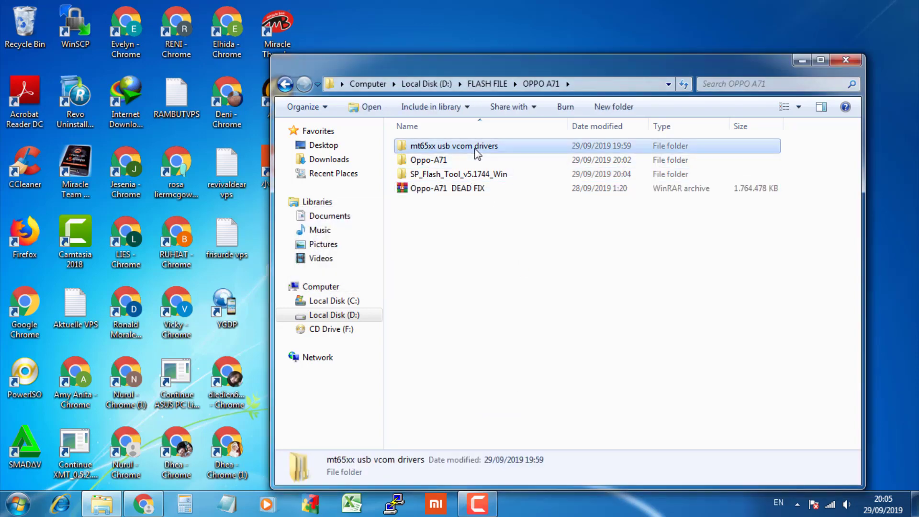
pyautogui.rightClick(476, 150)
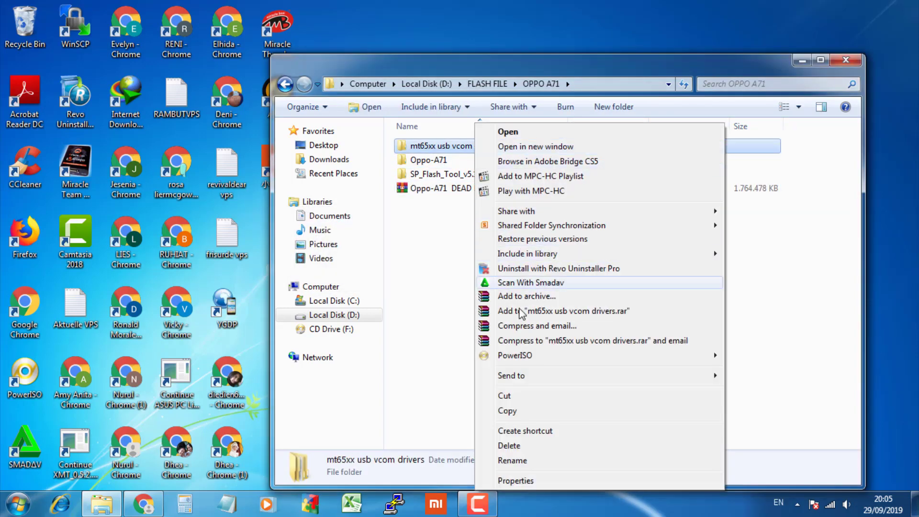
pyautogui.click(508, 446)
pyautogui.click(518, 306)
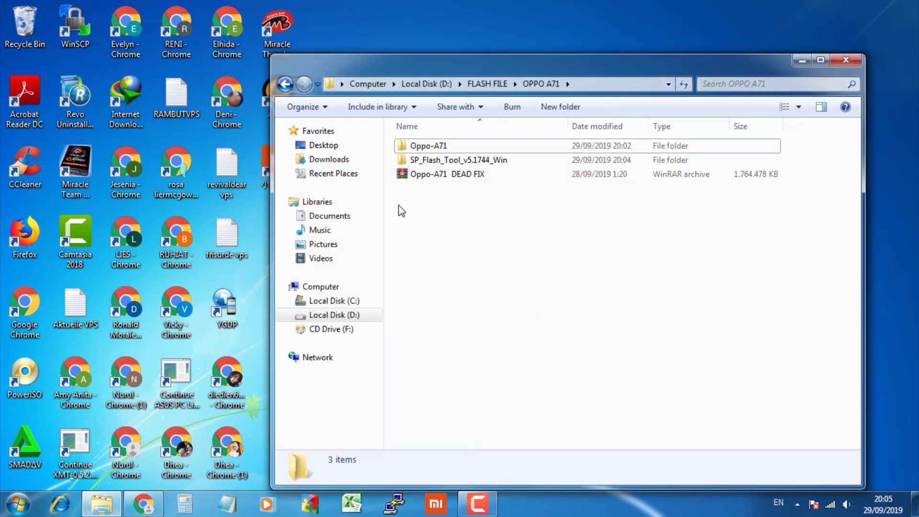
# Move the innermost nested SP_Flash_Tool_v5.1744_Win folder up into the main OPPO A71 folder, merging it with the existing folder of that name
pyautogui.doubleClick(474, 161)
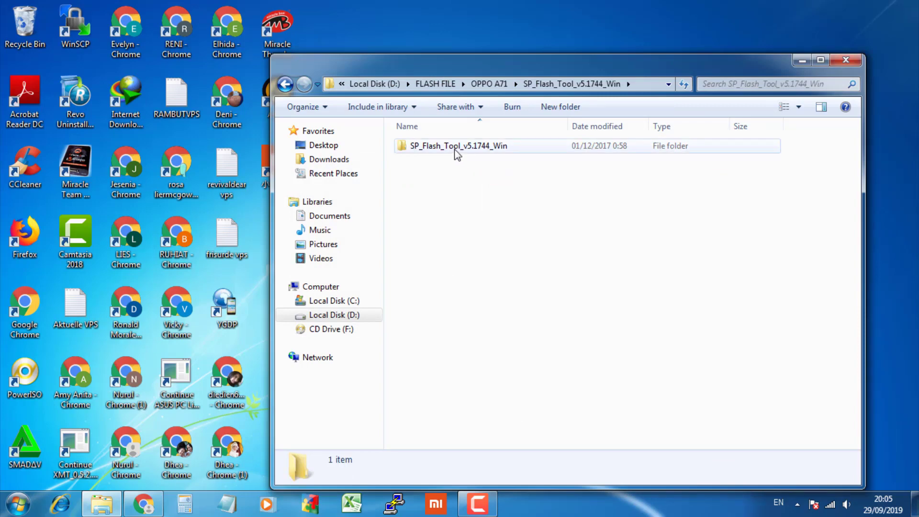
pyautogui.doubleClick(457, 147)
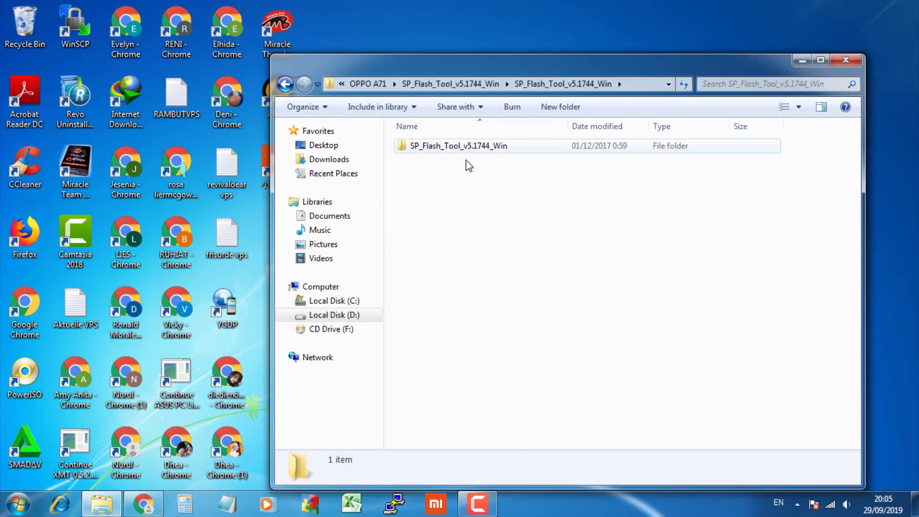
pyautogui.doubleClick(473, 149)
pyautogui.click(438, 87)
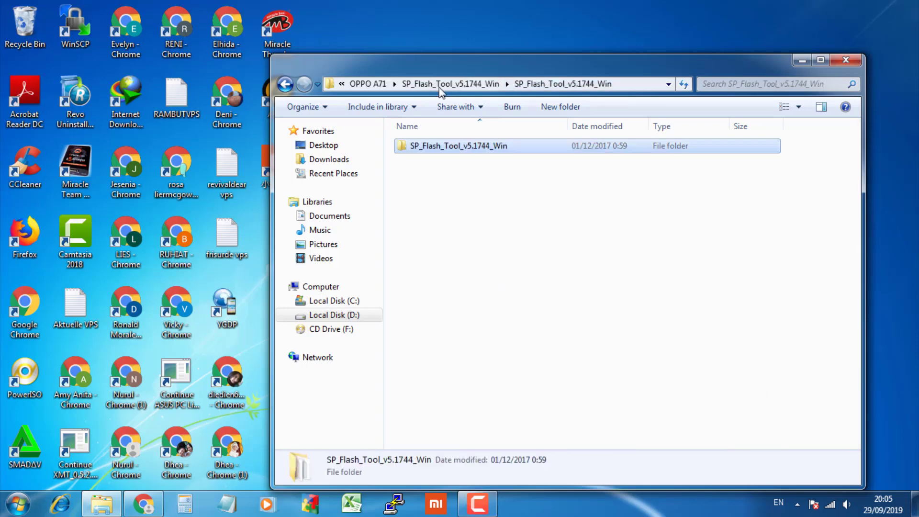
pyautogui.rightClick(455, 148)
pyautogui.click(486, 395)
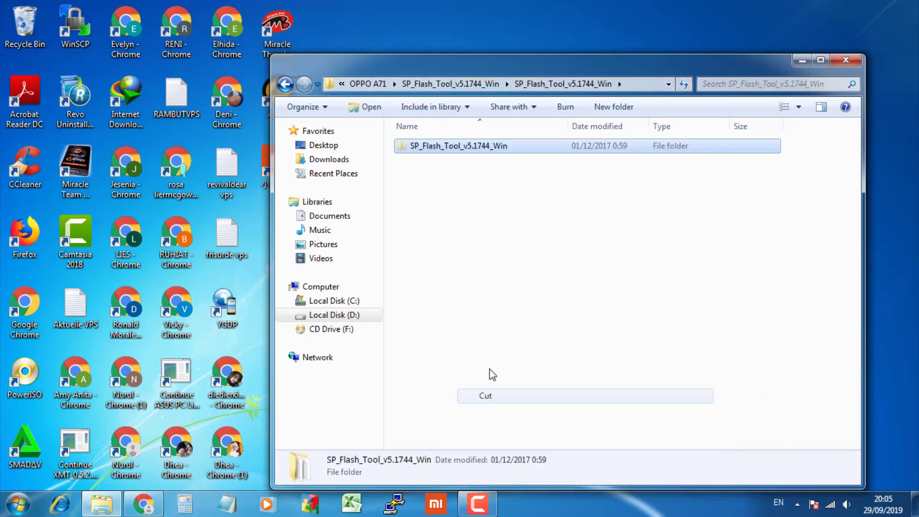
pyautogui.click(367, 85)
pyautogui.rightClick(479, 260)
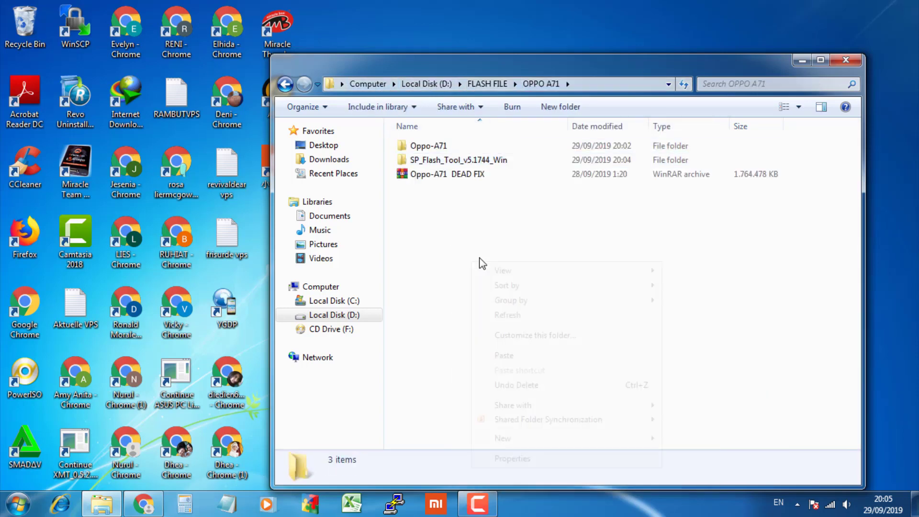
pyautogui.click(521, 355)
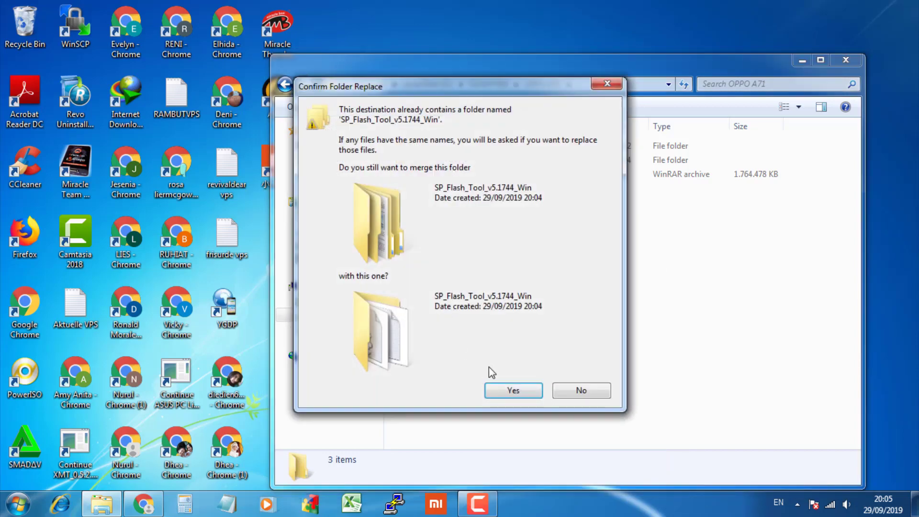
pyautogui.click(510, 390)
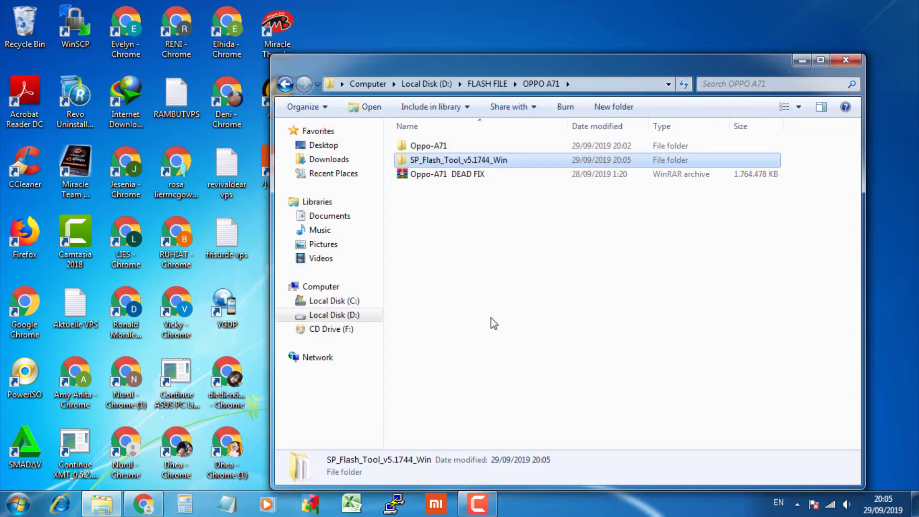
# Run flash_tool from the SP_Flash_Tool_v5.1744_Win folder as administrator and dismiss the missing scatter file message
pyautogui.doubleClick(479, 159)
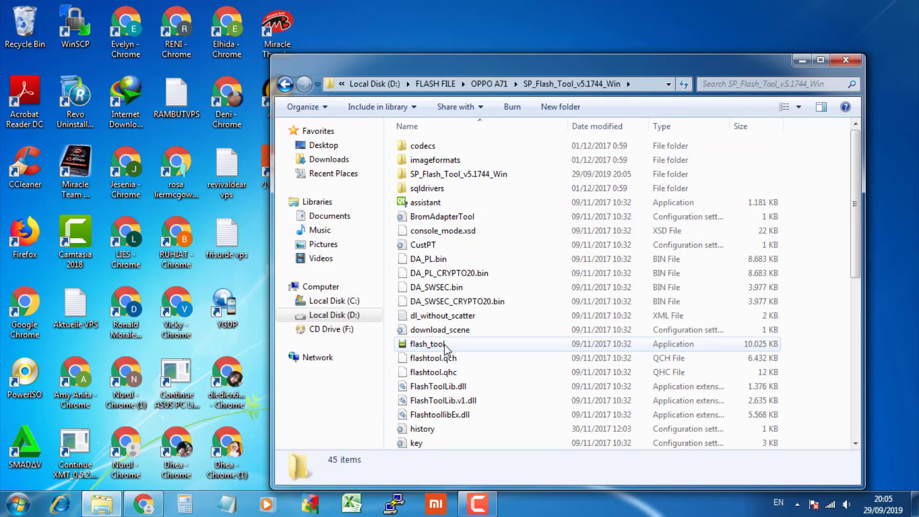
pyautogui.click(444, 345)
pyautogui.rightClick(444, 343)
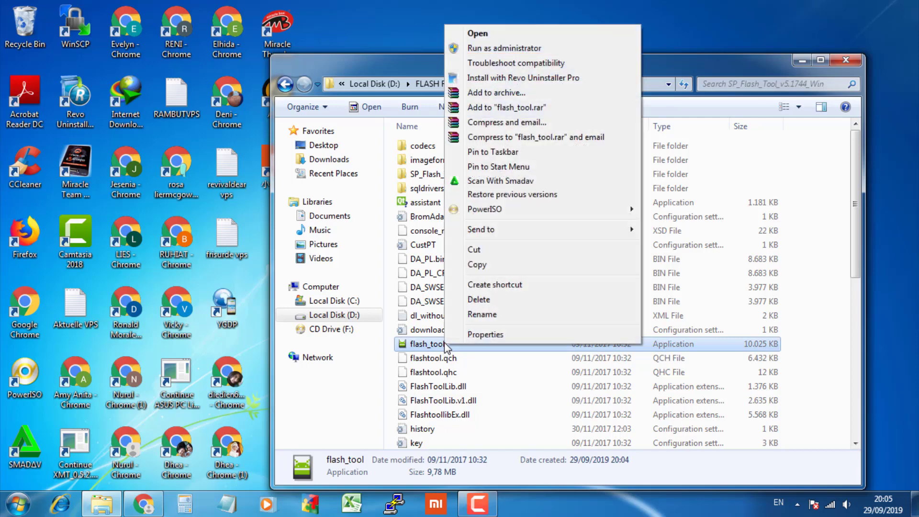
pyautogui.click(511, 50)
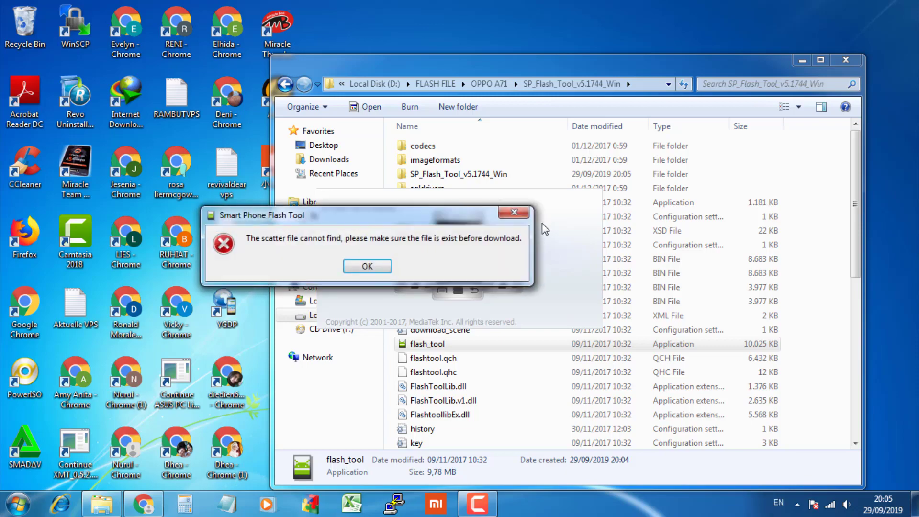
pyautogui.click(368, 266)
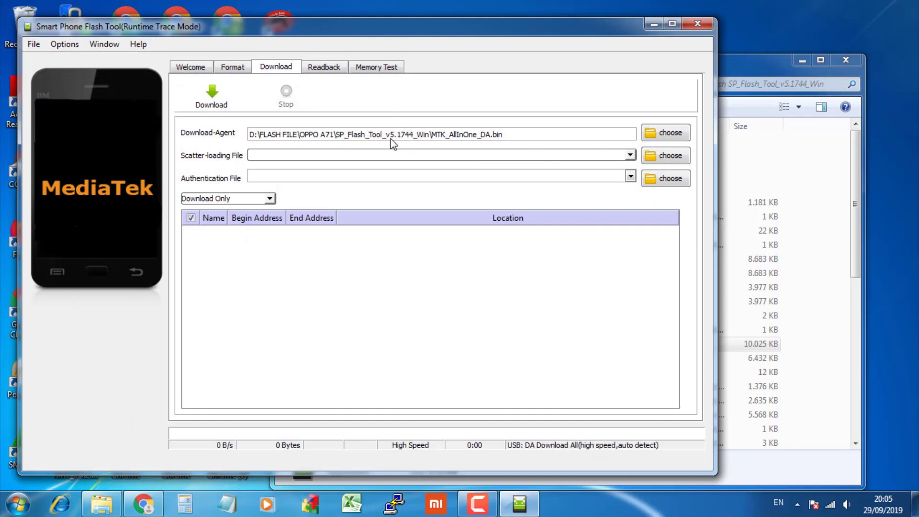
# Load MTK_AllInOne_DA.bin from the SP_Flash_Tool_v5.1744_Win folder as the download agent
pyautogui.click(674, 136)
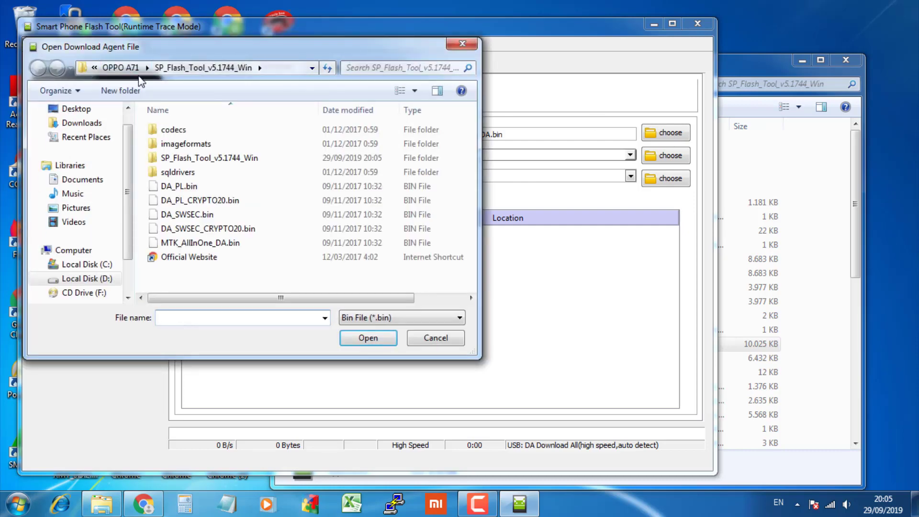
pyautogui.click(131, 67)
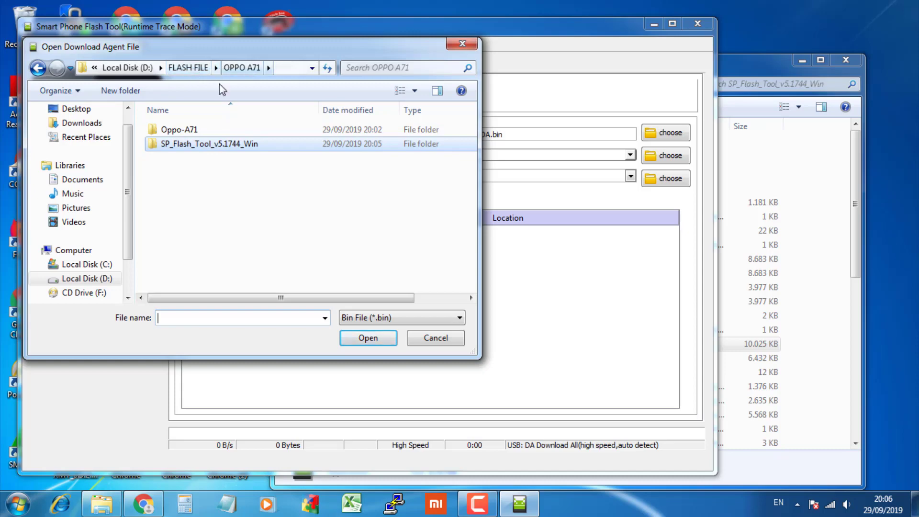
pyautogui.doubleClick(210, 147)
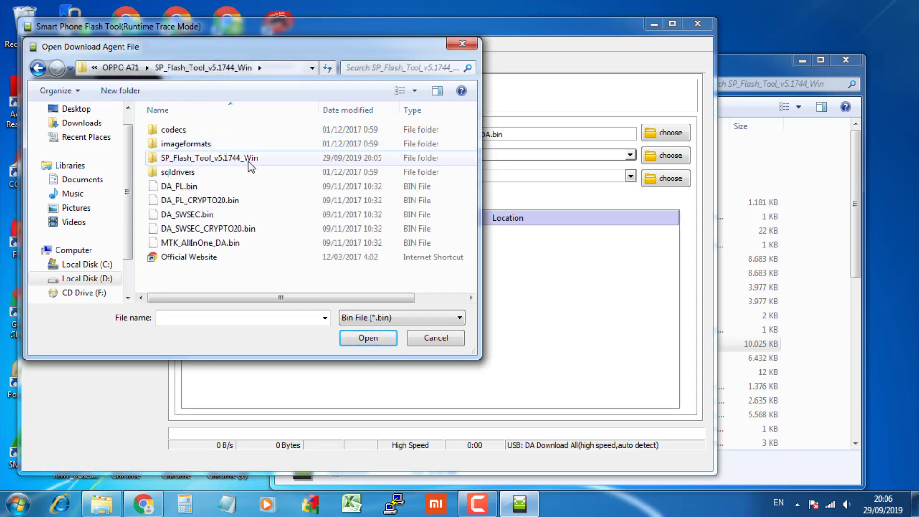
pyautogui.click(211, 244)
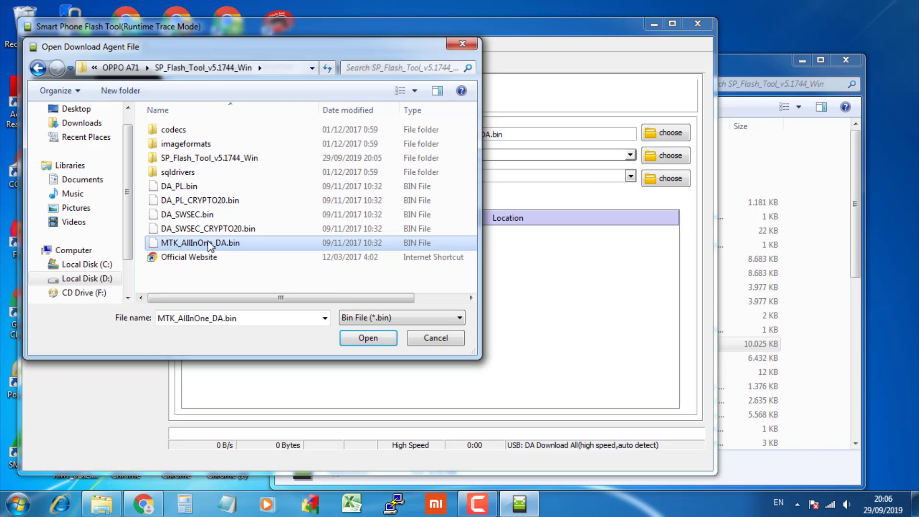
pyautogui.click(368, 339)
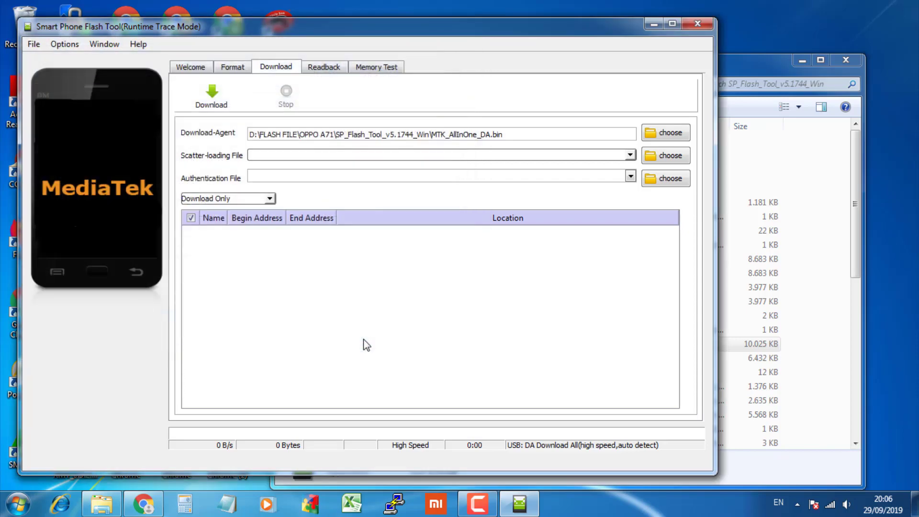
# Load MT6750_Android_scatter from the nested Oppo-A71 firmware folder as the scatter-loading file
pyautogui.click(665, 156)
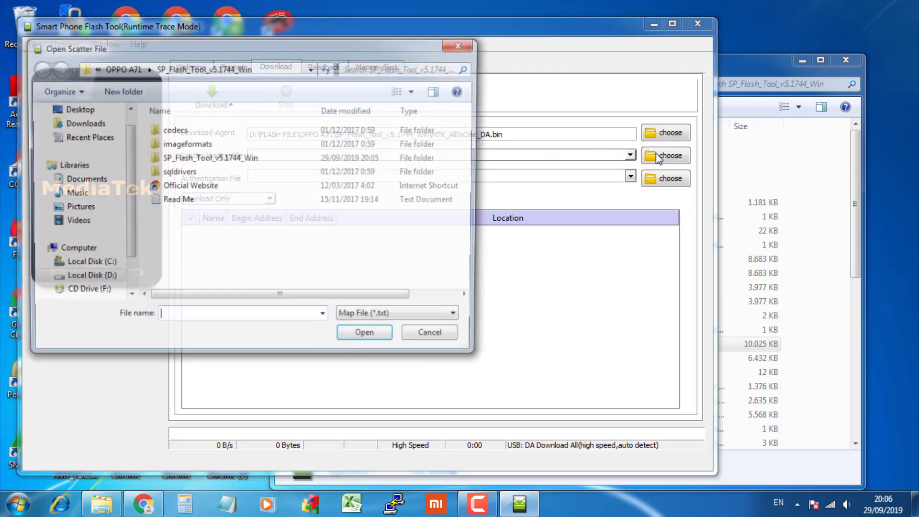
pyautogui.click(121, 68)
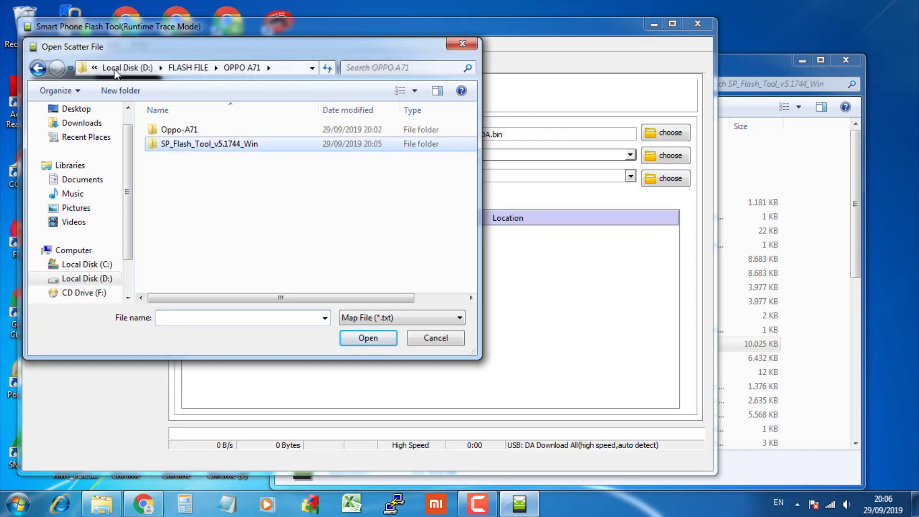
pyautogui.doubleClick(200, 131)
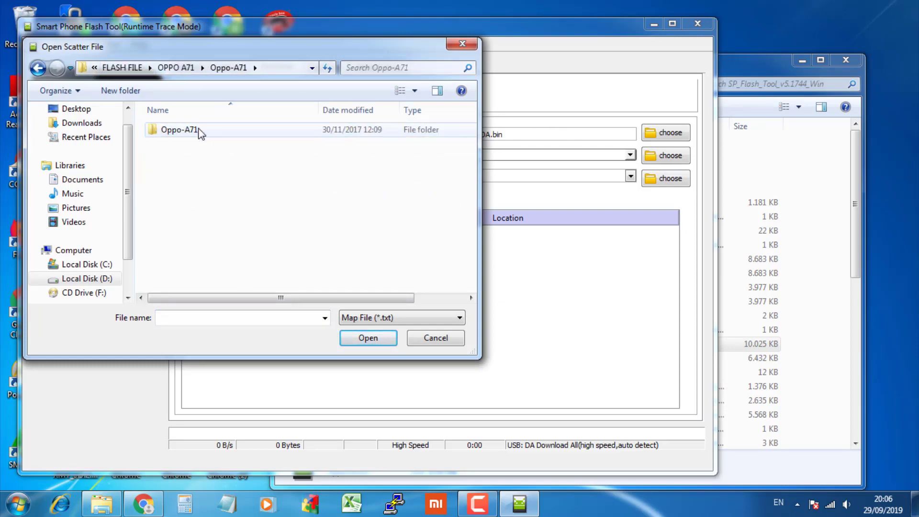
pyautogui.doubleClick(237, 132)
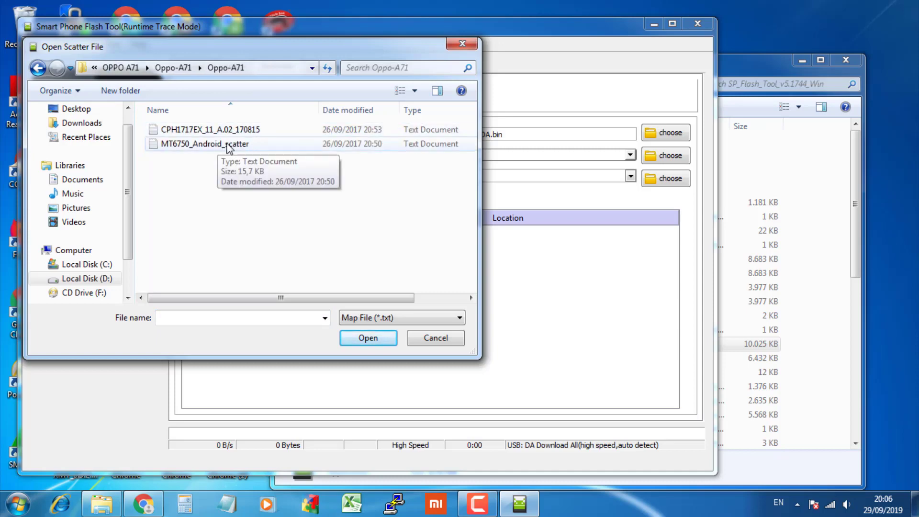
pyautogui.click(228, 143)
pyautogui.click(366, 338)
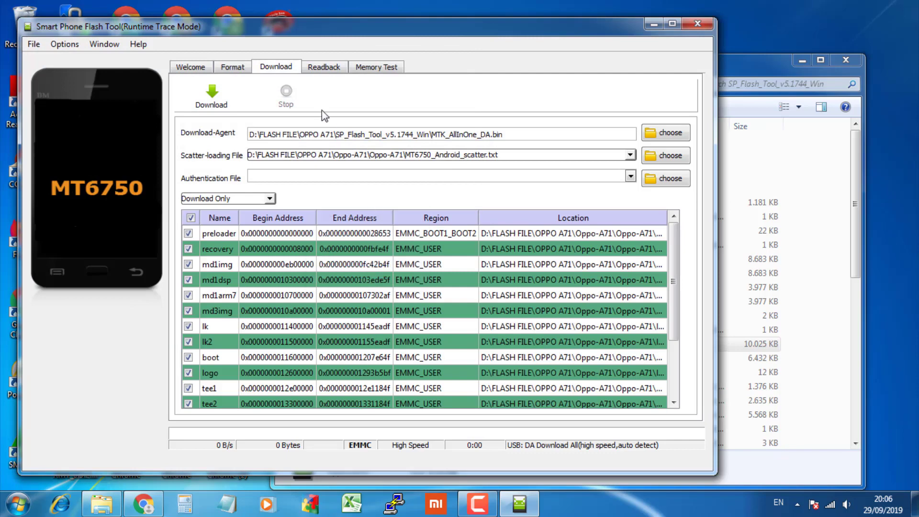
# Format the phone's whole flash with Auto Format Flash and close the completion notice
pyautogui.click(235, 72)
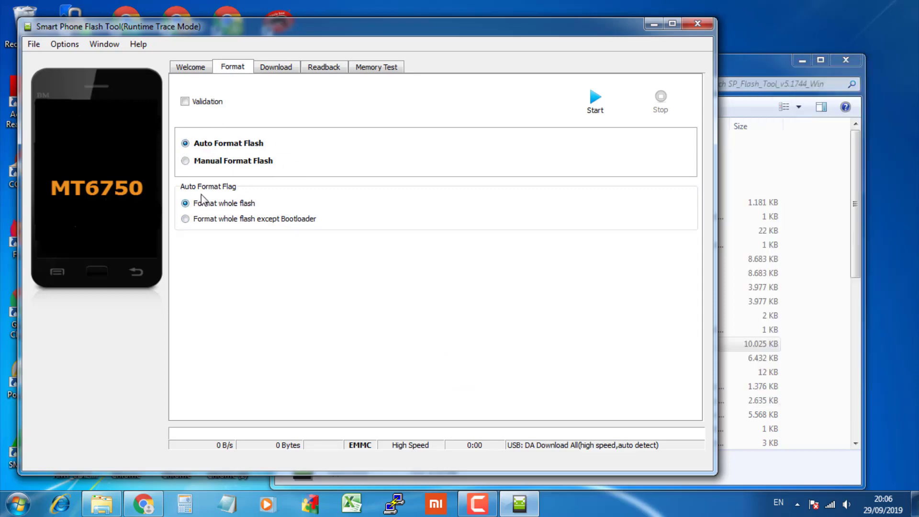
pyautogui.click(598, 108)
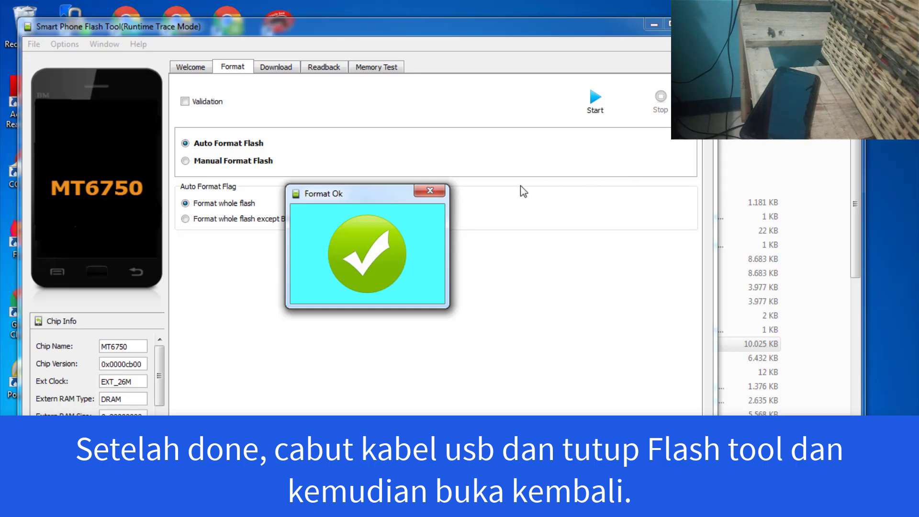
pyautogui.click(436, 191)
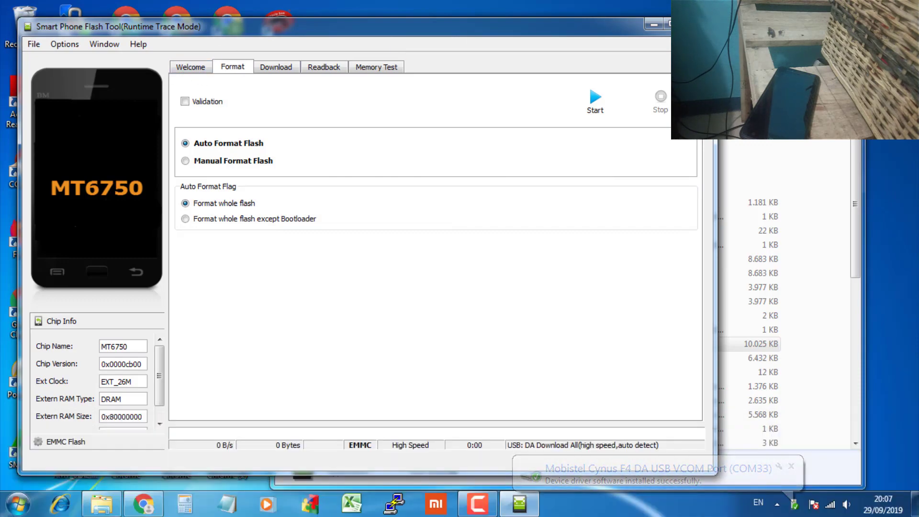
# Close Smart Phone Flash Tool and run flash_tool as administrator again
pyautogui.click(698, 23)
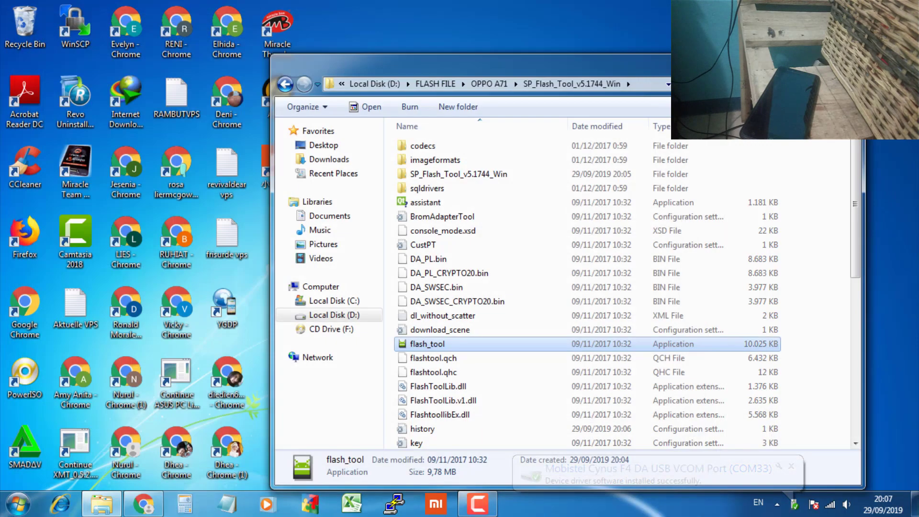
pyautogui.rightClick(466, 345)
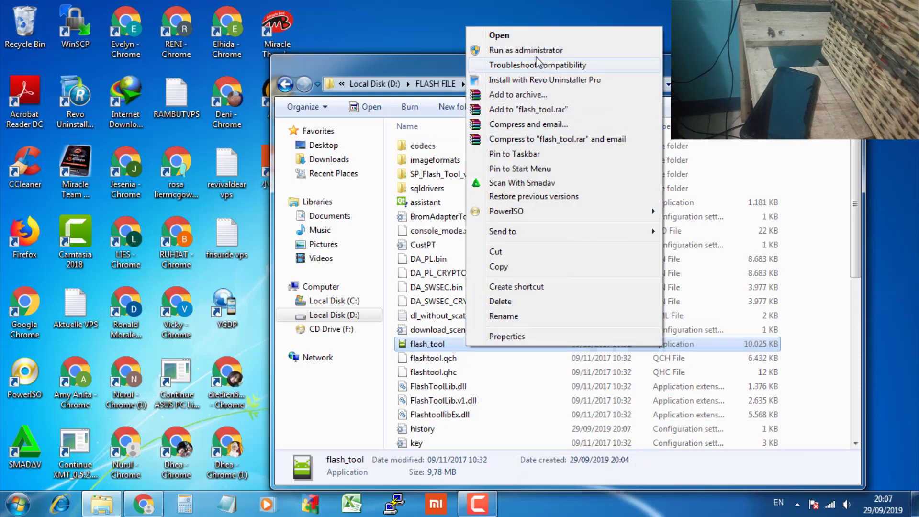
pyautogui.click(429, 348)
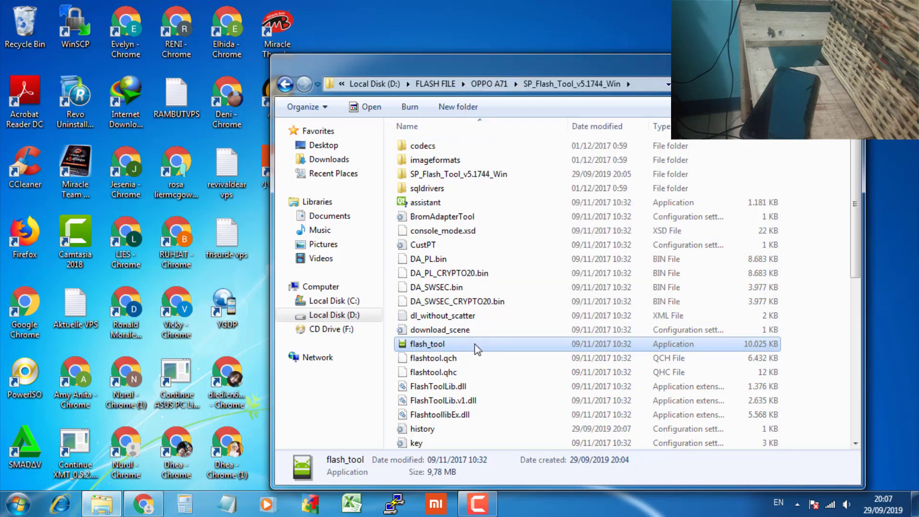
pyautogui.rightClick(467, 346)
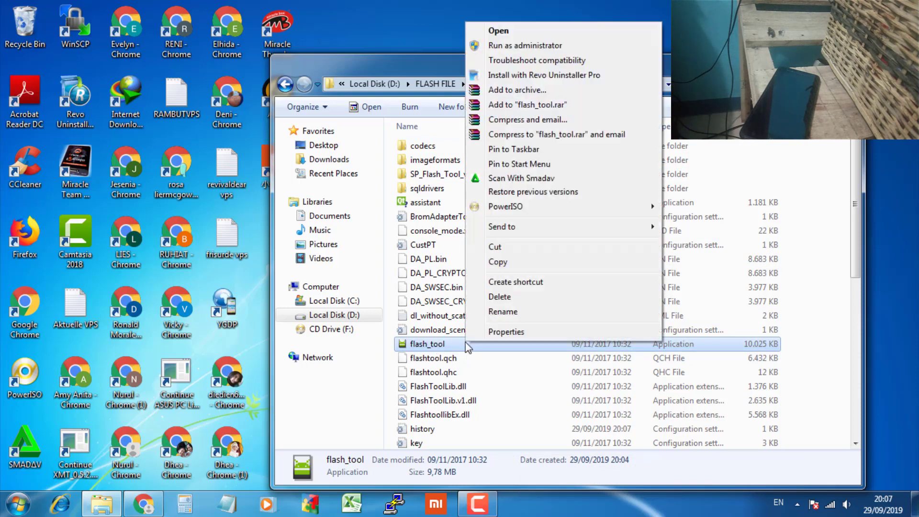
pyautogui.click(512, 46)
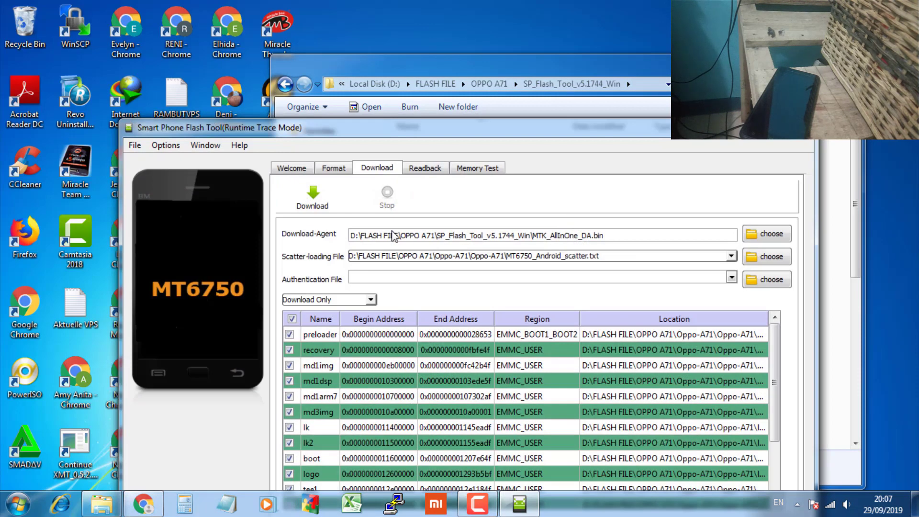
# Maximize the flash tool window, exclude the preloader, and flash the other firmware partitions to the phone in Download Only mode
pyautogui.moveTo(557, 137); pyautogui.dragTo(549, 89)
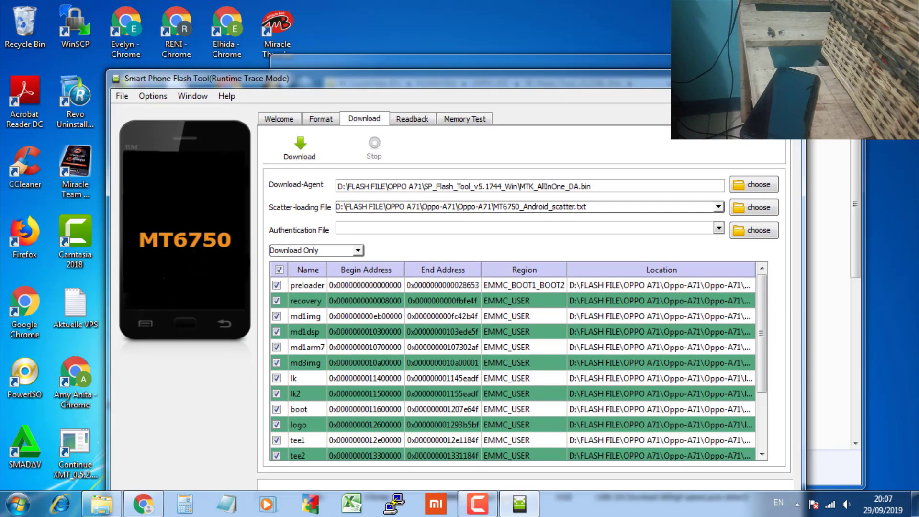
pyautogui.click(766, 75)
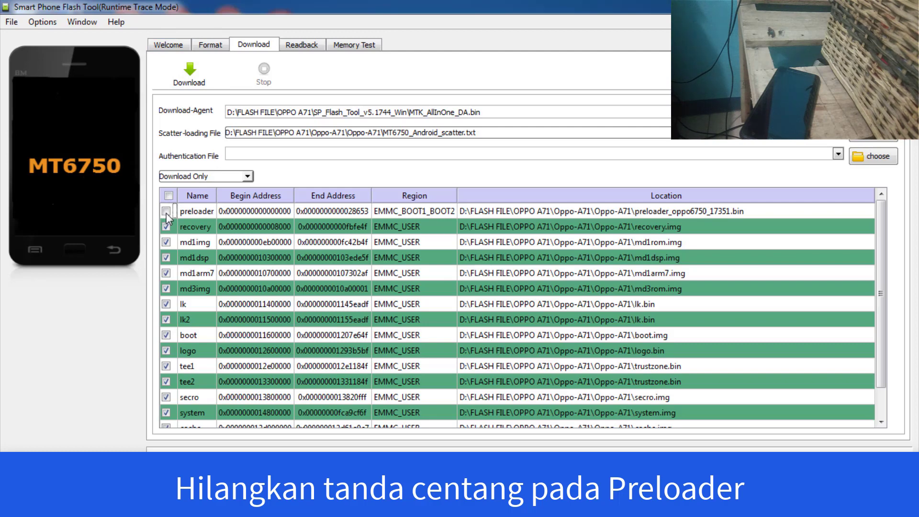
pyautogui.click(201, 83)
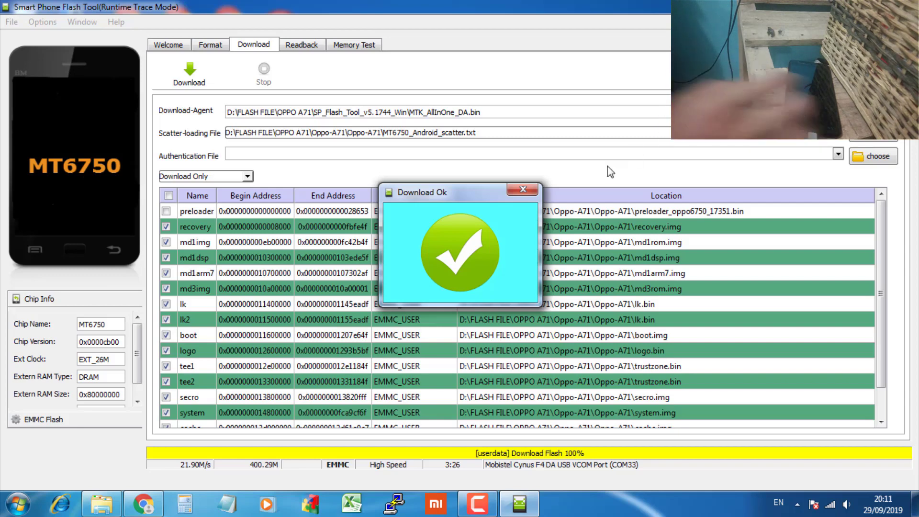
# Dismiss the download completion notice, close Smart Phone Flash Tool, and relaunch flash_tool as administrator
pyautogui.click(526, 191)
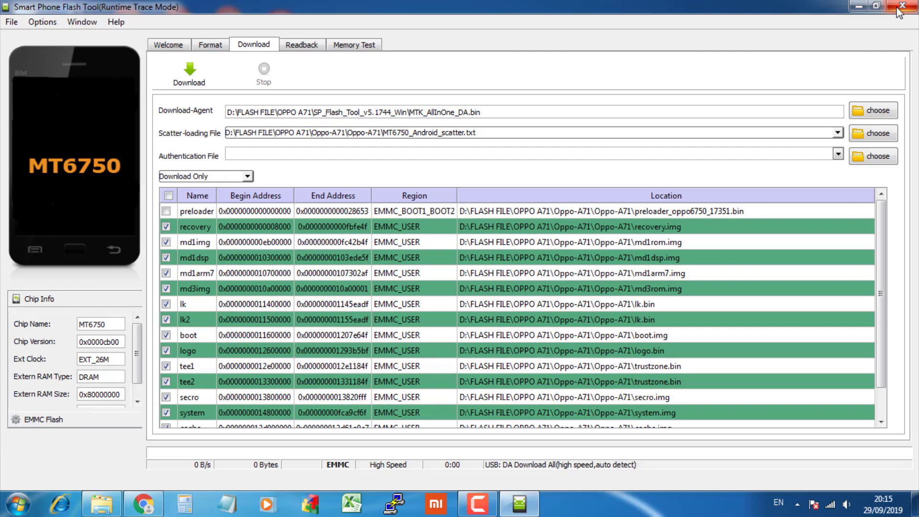
pyautogui.click(898, 9)
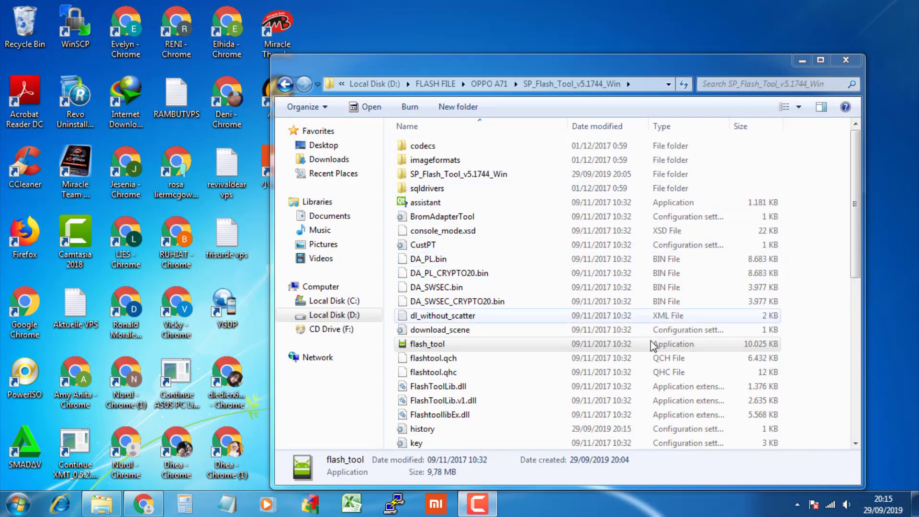
pyautogui.click(445, 344)
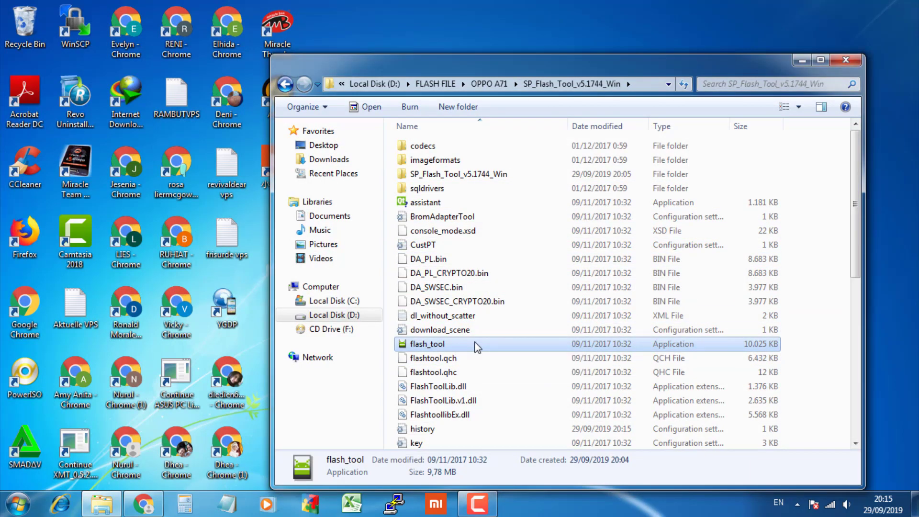
pyautogui.rightClick(476, 343)
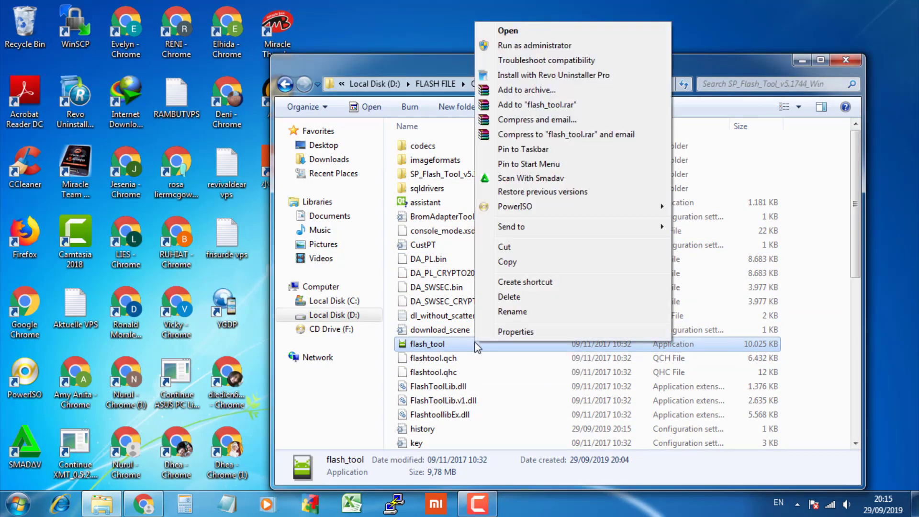
pyautogui.click(540, 47)
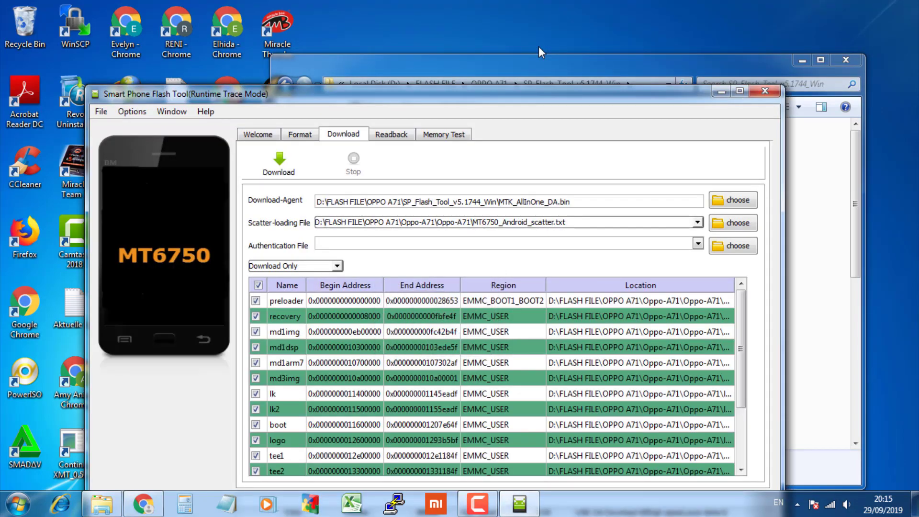
# Maximize the flash tool window, select only the preloader partition, flash it in Download Only mode, and close the completion notice
pyautogui.click(257, 286)
pyautogui.click(740, 90)
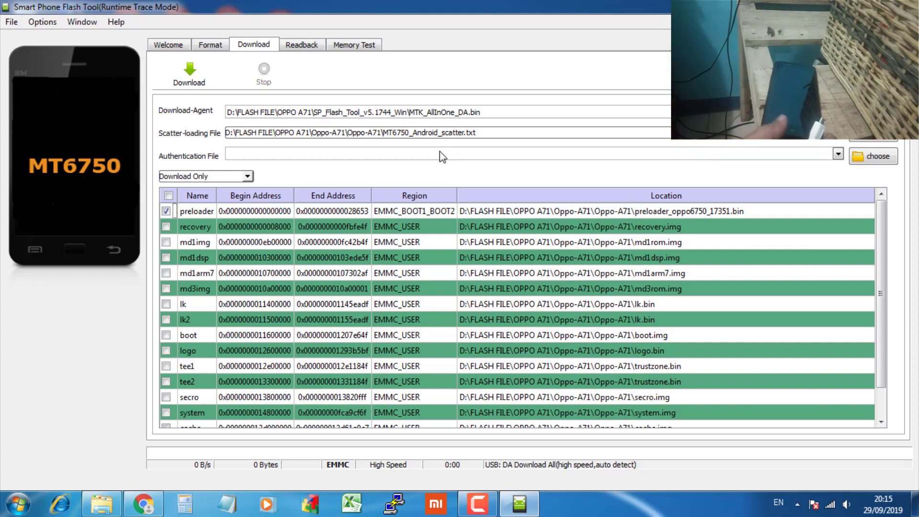
pyautogui.click(189, 73)
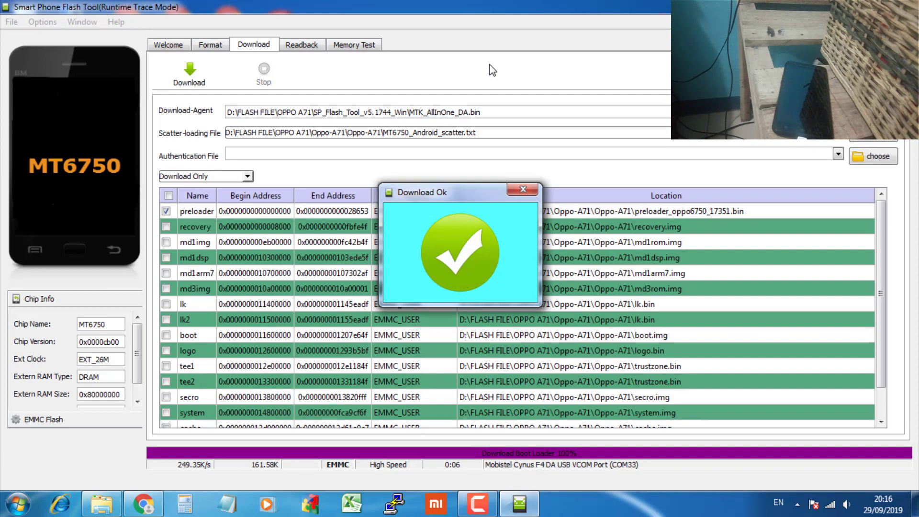
pyautogui.click(519, 190)
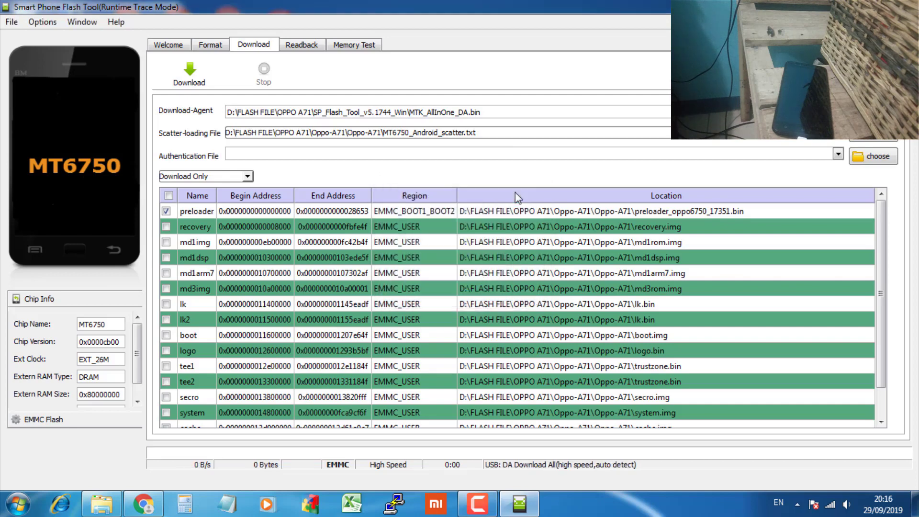